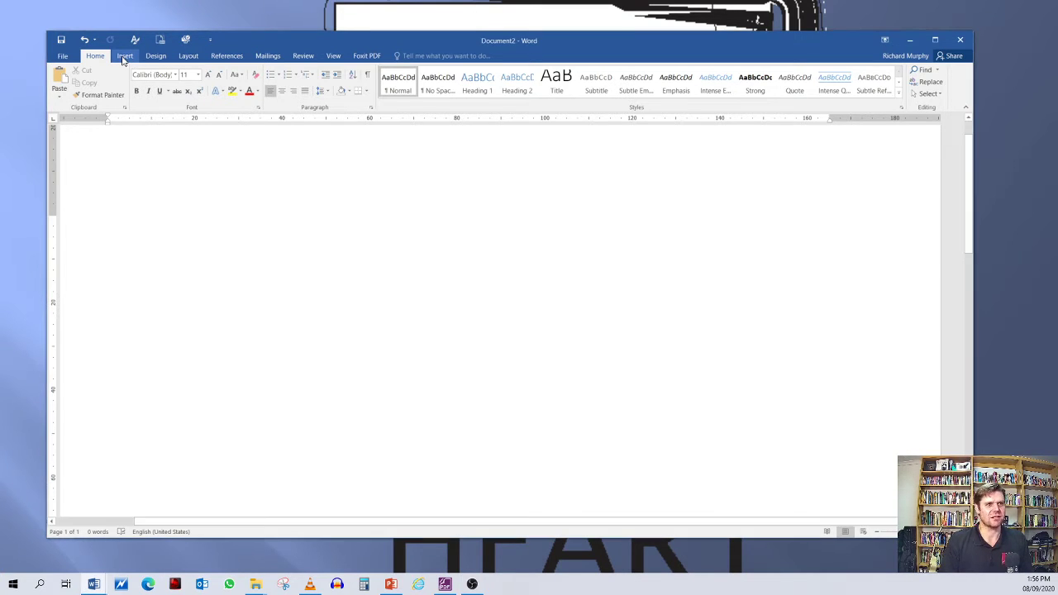
Step: Insert a rectangle about 80 mm wide and 37 mm tall near the start of the page
click(124, 57)
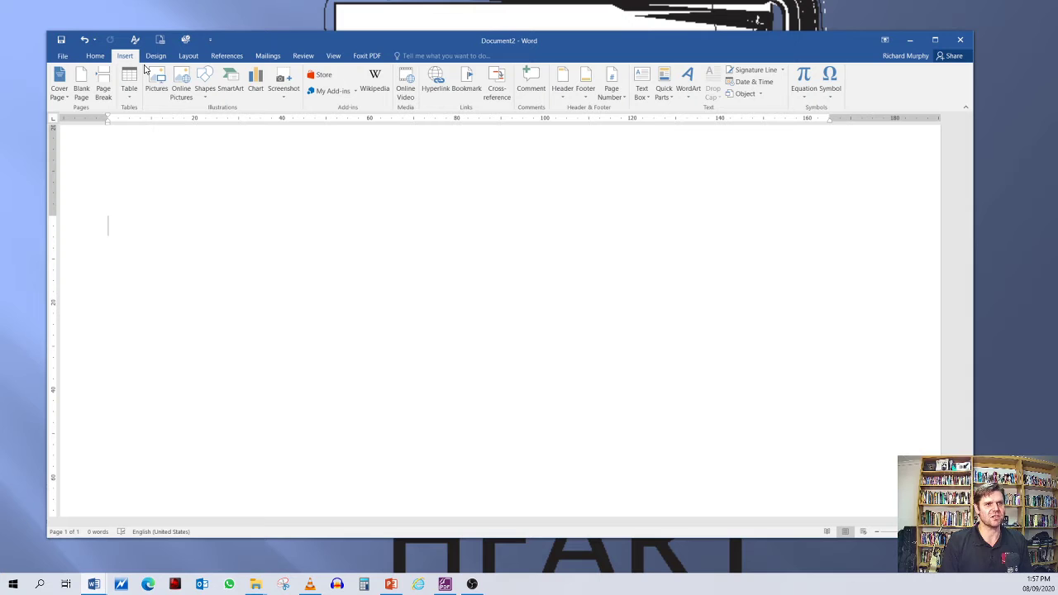
click(205, 97)
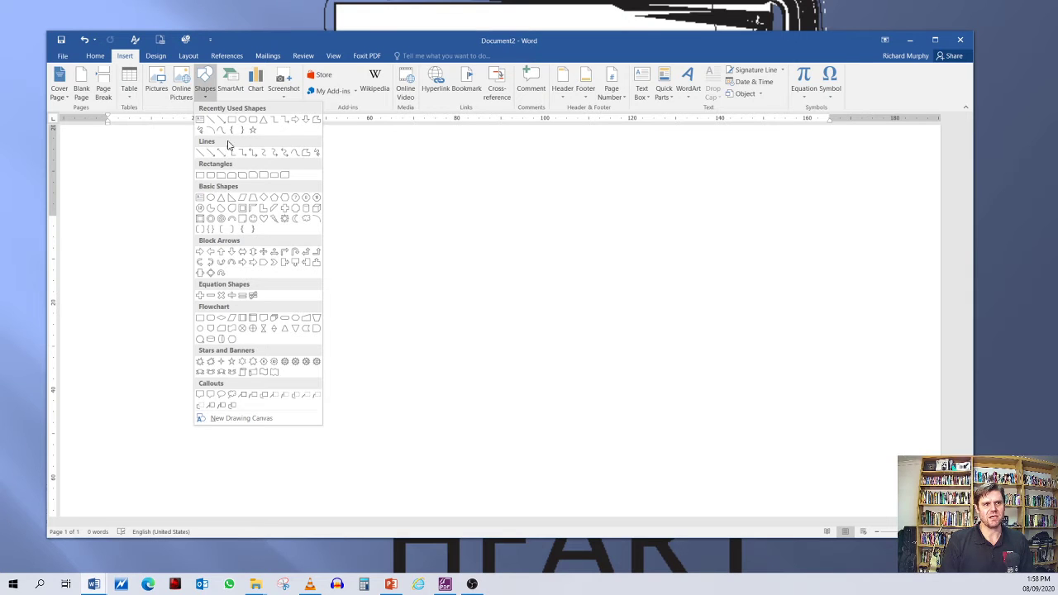
click(201, 176)
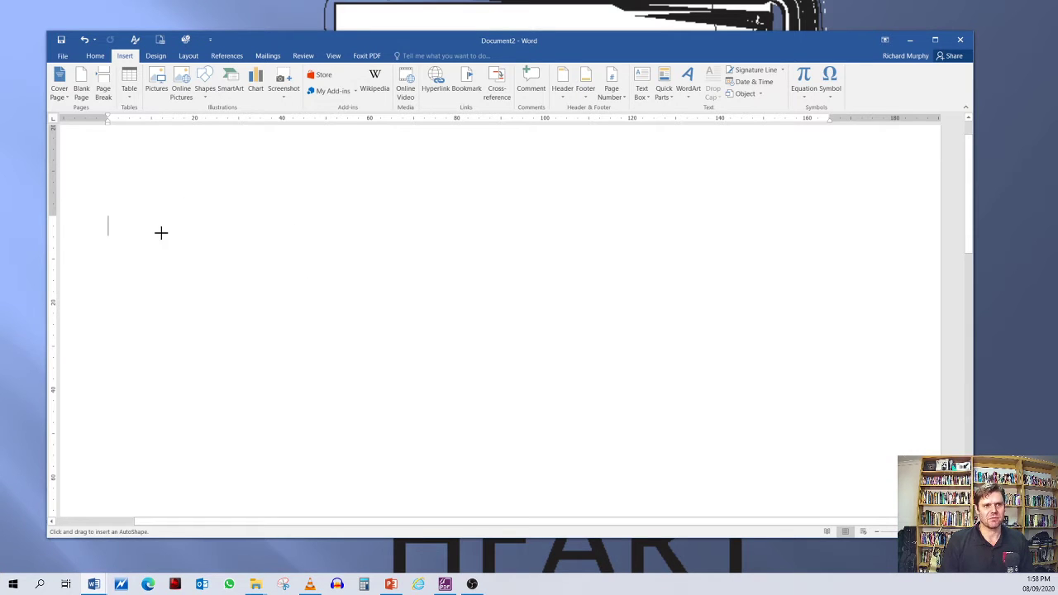
mouse_move(196, 195)
mouse_down()
mouse_move(270, 305)
mouse_move(461, 354)
mouse_move(487, 317)
mouse_move(276, 321)
mouse_move(364, 262)
mouse_move(279, 300)
mouse_move(295, 281)
mouse_move(418, 292)
mouse_move(546, 356)
mouse_up()
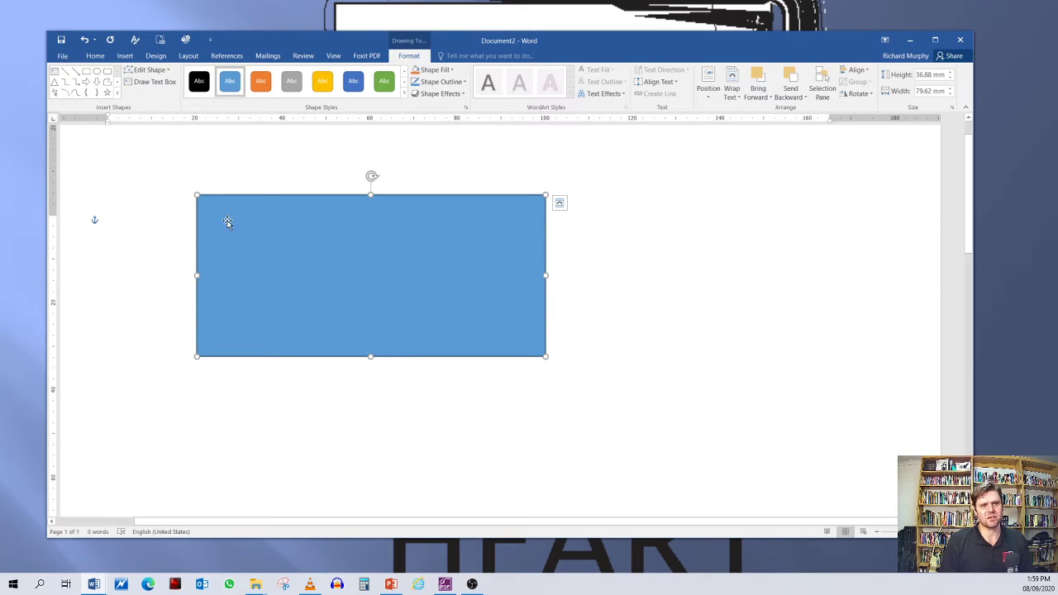
scroll(318, 345, down, 3)
click(257, 325)
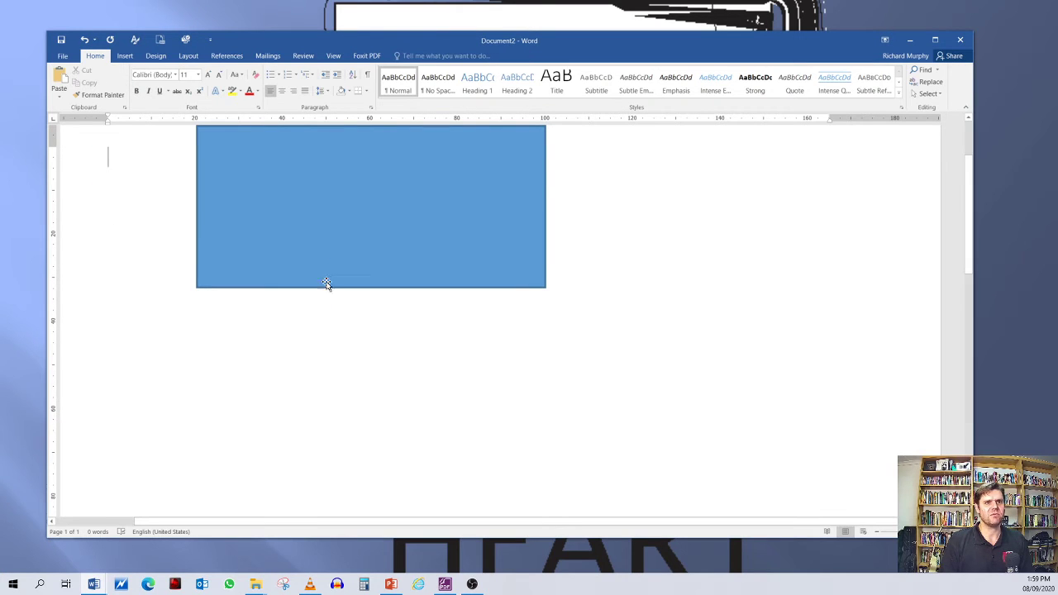
scroll(350, 247, up, 1)
click(351, 235)
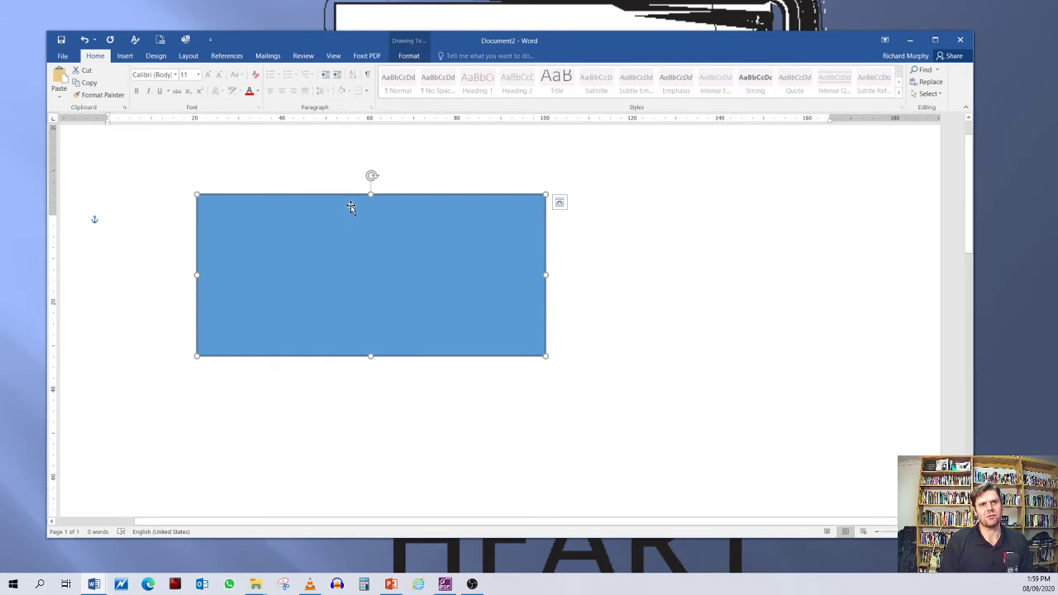
scroll(335, 231, down, 3)
click(308, 319)
scroll(310, 314, down, 1)
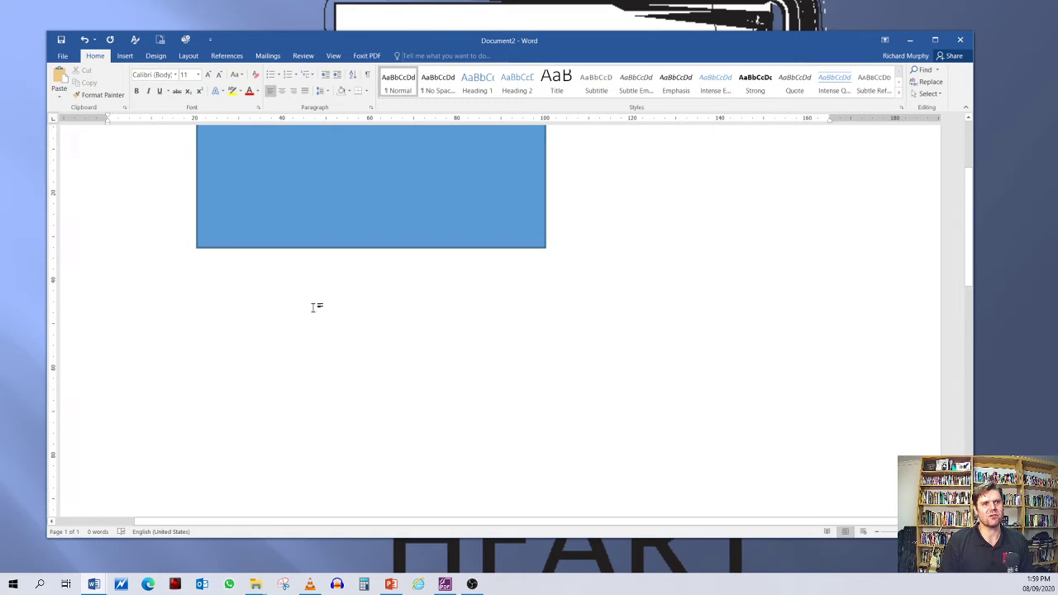
scroll(323, 290, up, 3)
Step: Apply the pale blue-violet gradient theme style to the rectangle
click(338, 273)
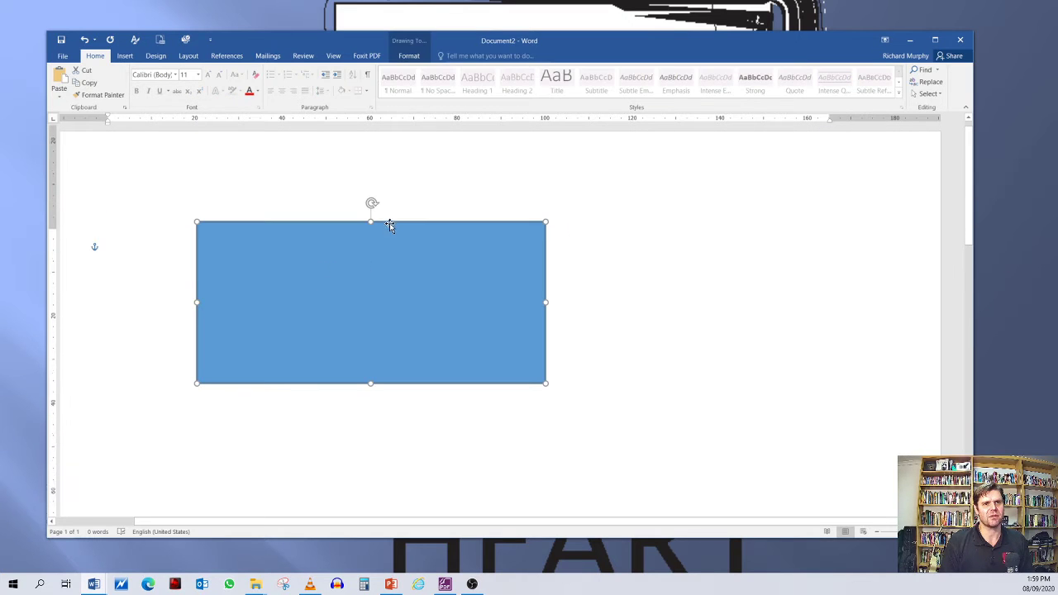
scroll(388, 227, down, 1)
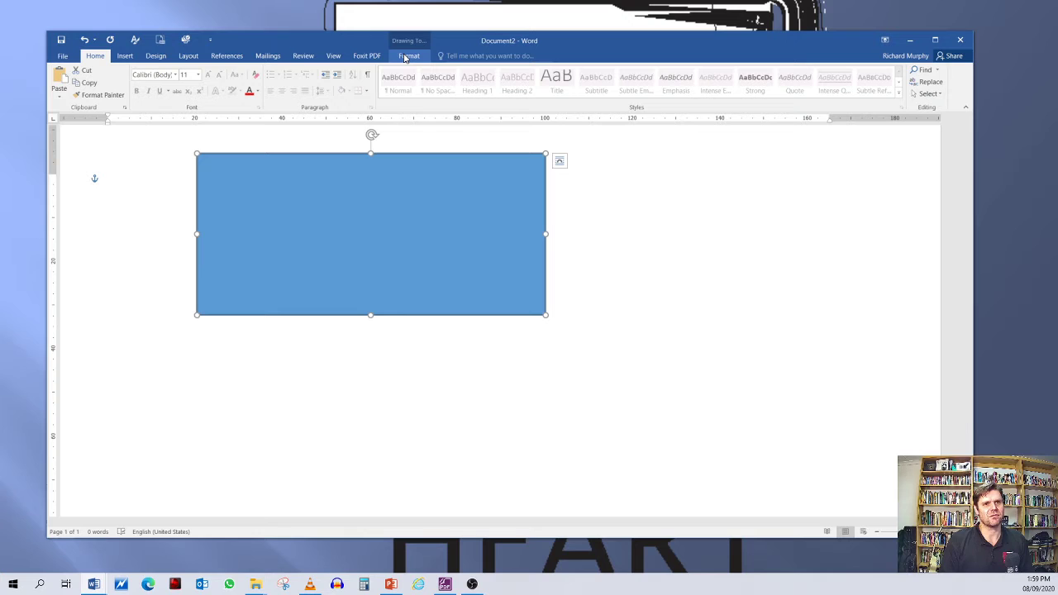
click(405, 56)
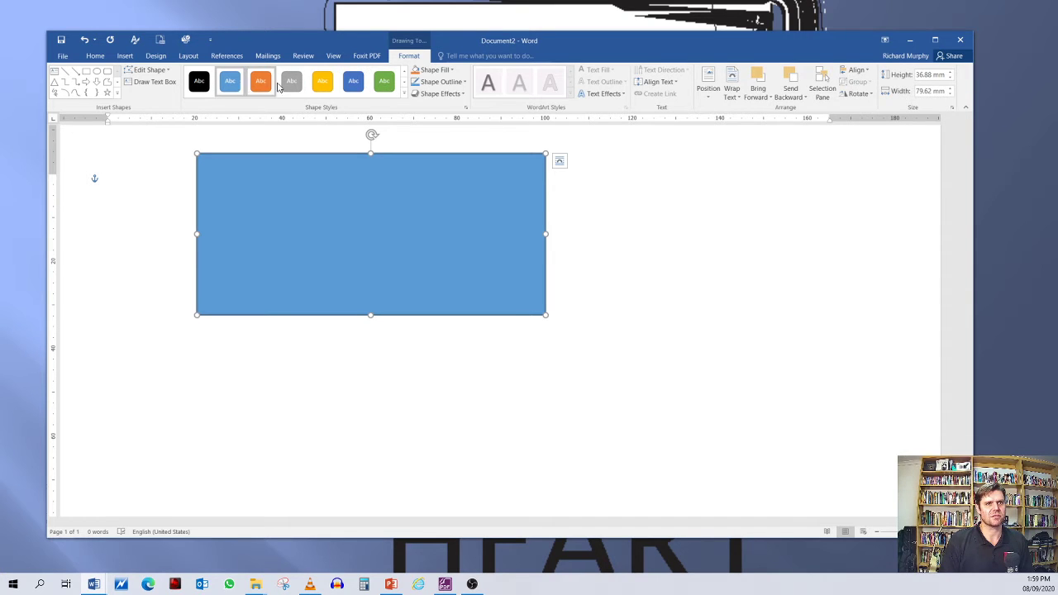
click(403, 96)
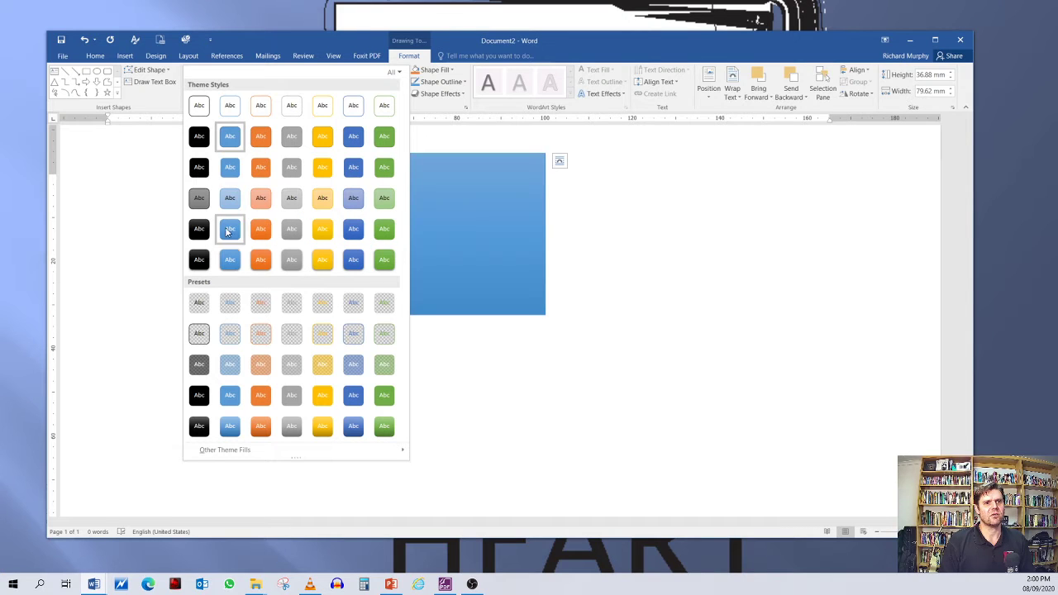
click(353, 198)
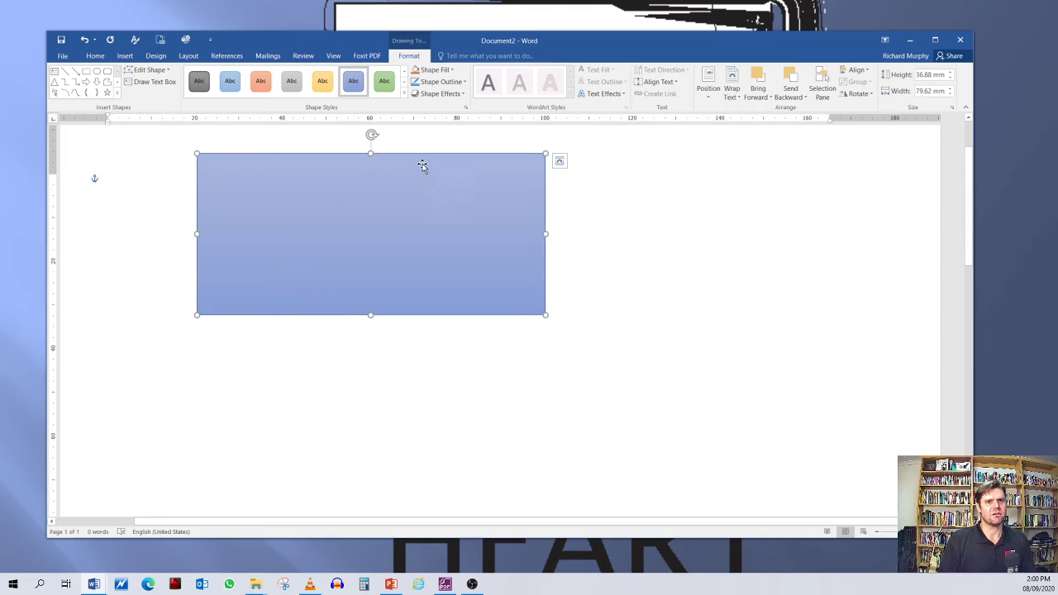
Step: Fill the rectangle with a pale mint green chosen from the additional standard fill colors
click(453, 72)
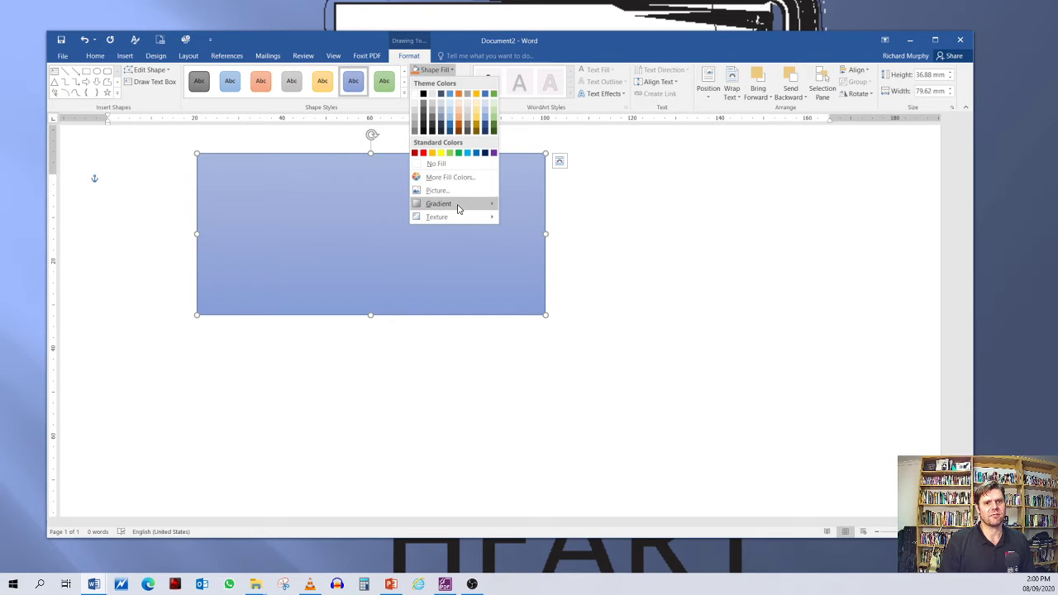
mouse_move(459, 209)
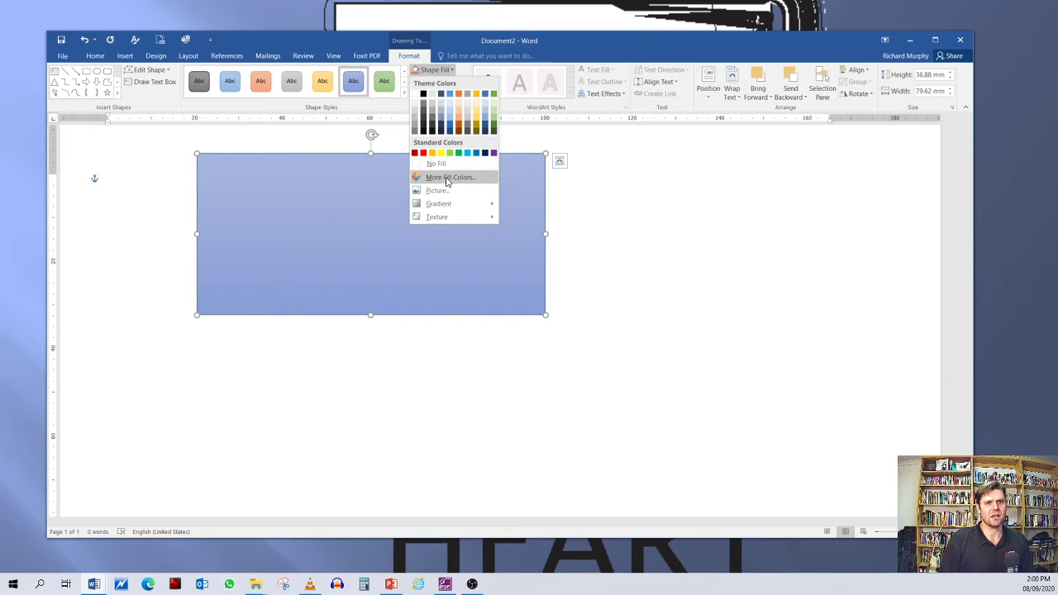
click(451, 179)
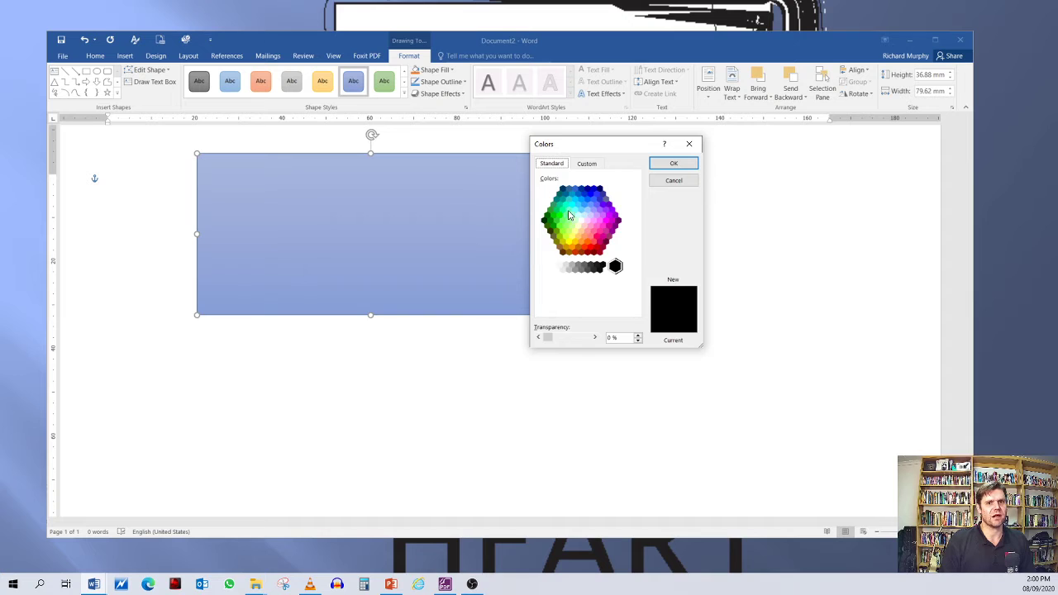
click(572, 216)
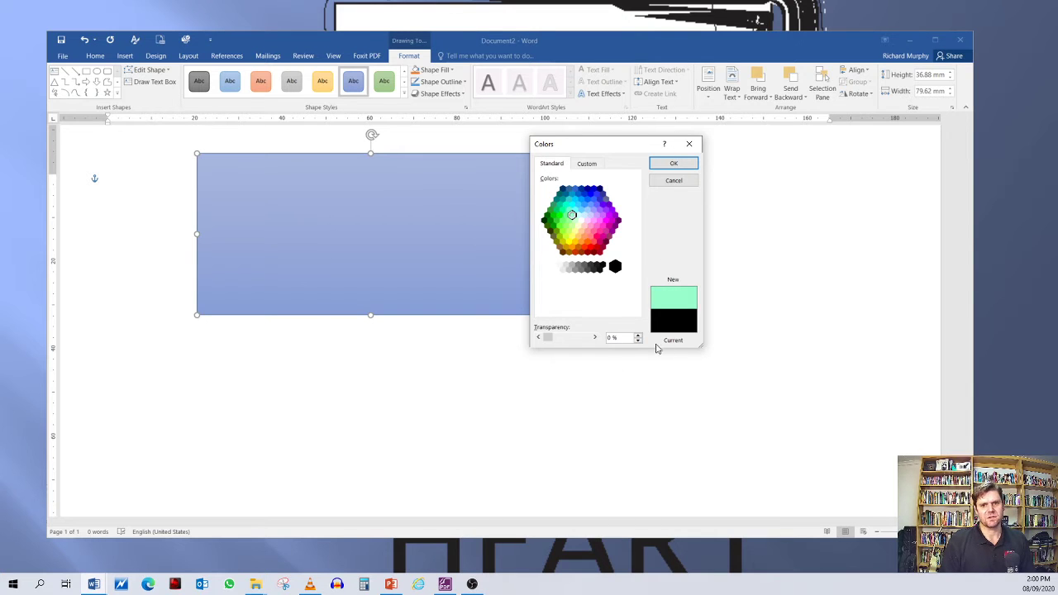
drag(583, 147, 437, 135)
click(532, 152)
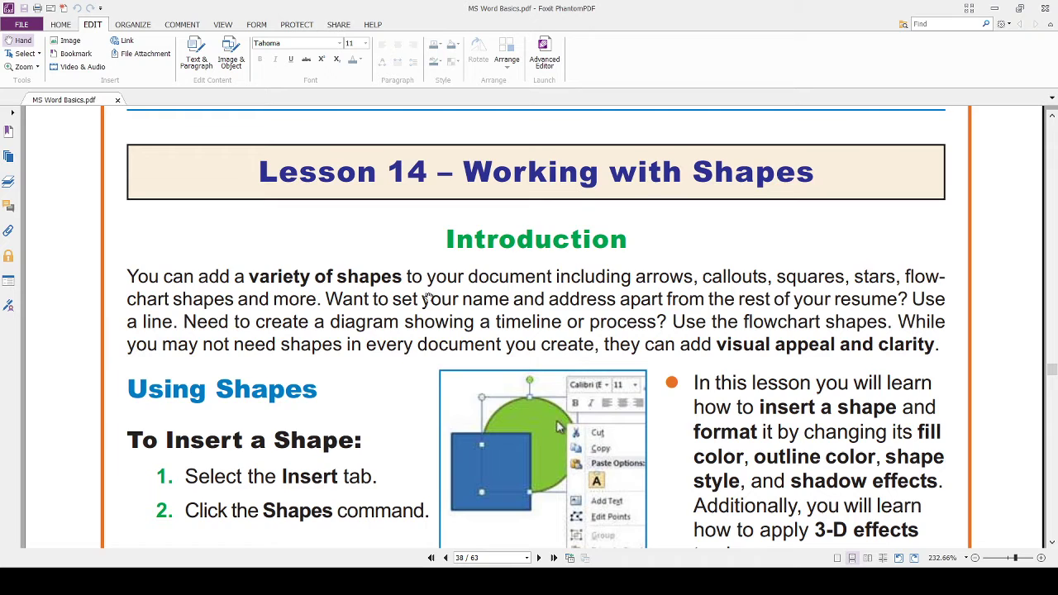
Step: Read Lesson 14 of the PDF, from the introduction and inserting a shape through resizing and rotating it
scroll(421, 302, down, 2)
scroll(392, 328, up, 3)
scroll(245, 354, down, 5)
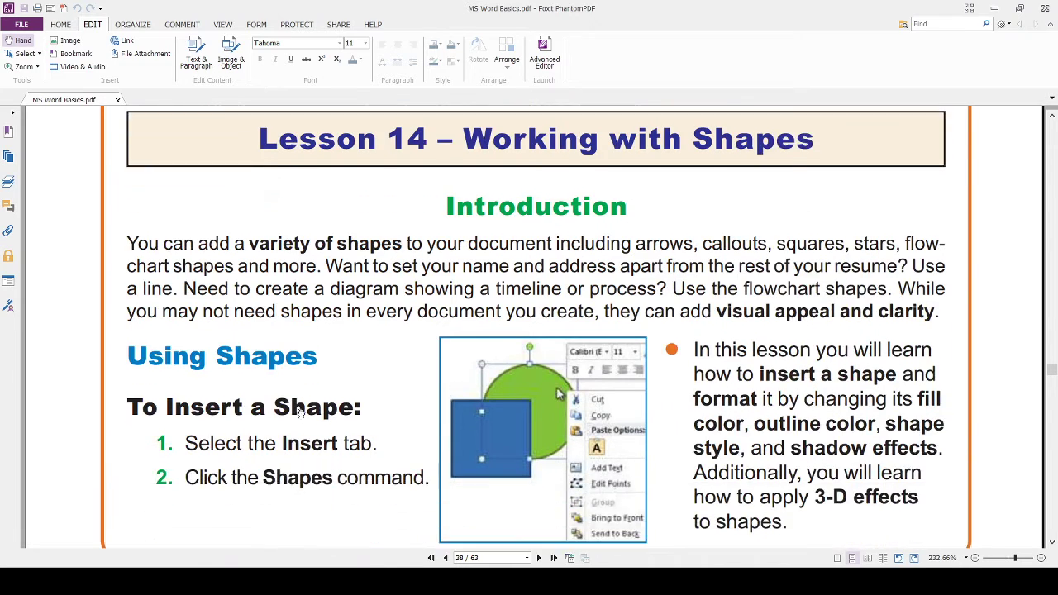
scroll(245, 354, down, 10)
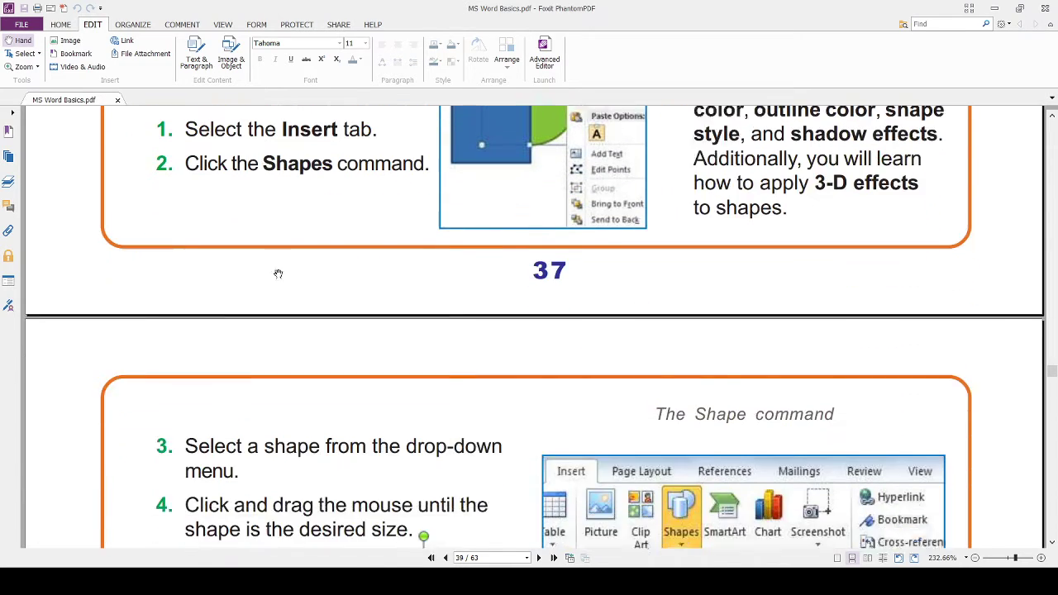
scroll(256, 248, down, 3)
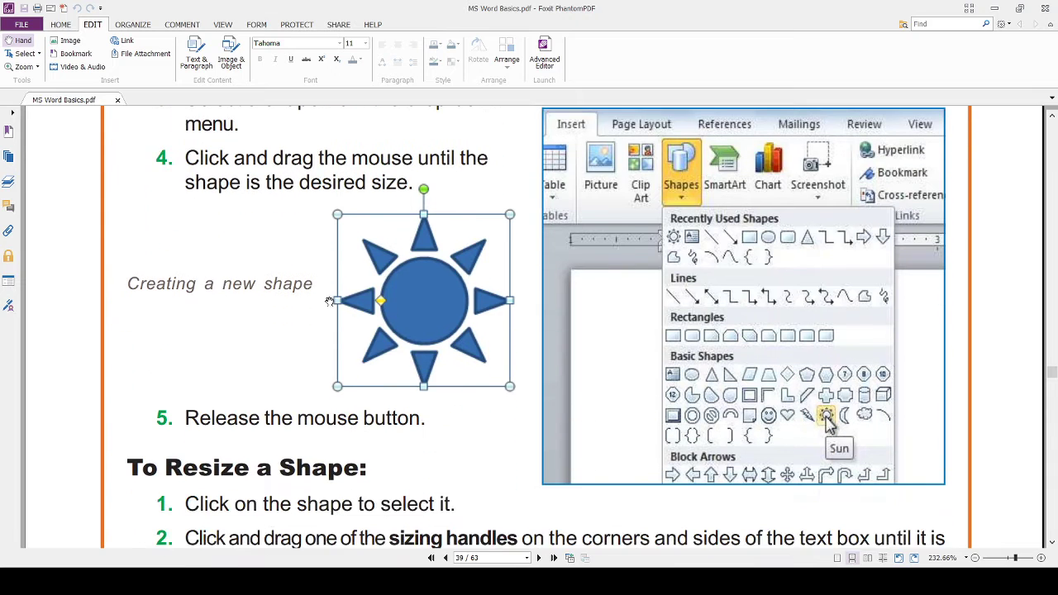
scroll(374, 277, down, 1)
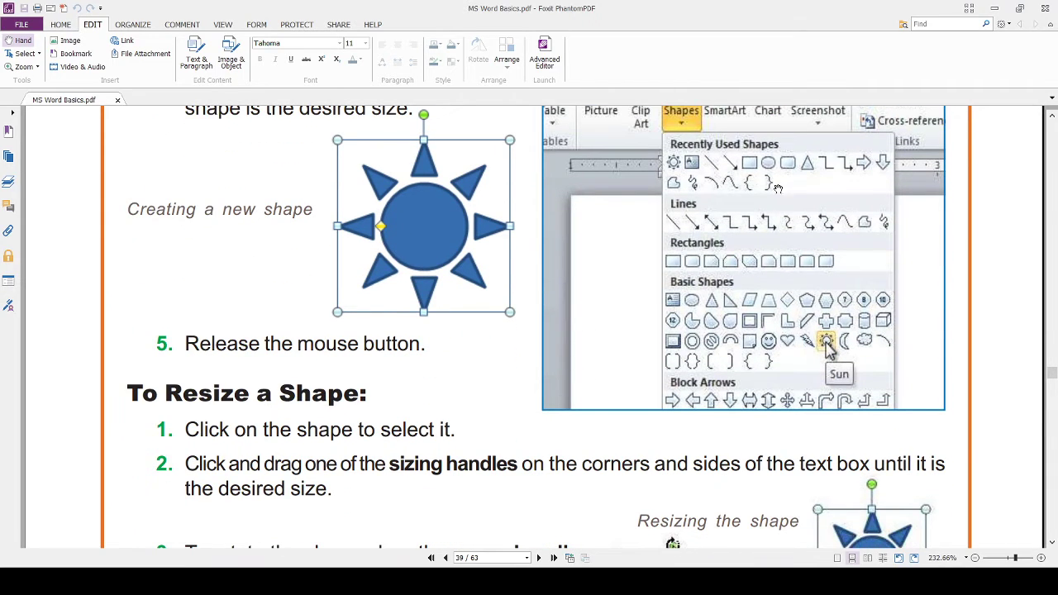
scroll(439, 293, down, 1)
scroll(585, 261, down, 4)
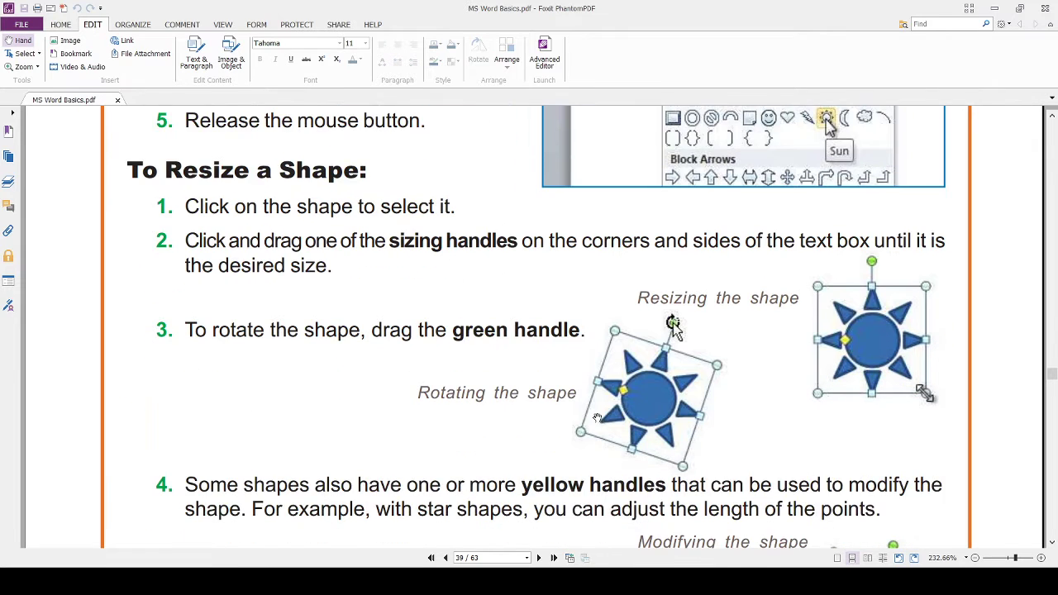
scroll(617, 374, up, 1)
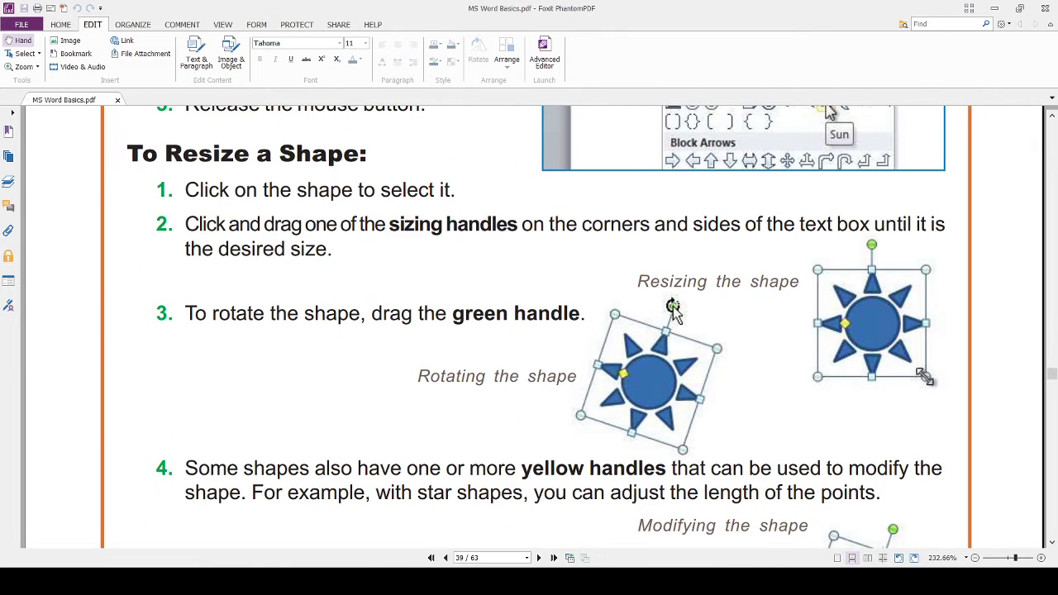
Step: Switch back to Word and resize the rectangle into a thin bar about 173 mm wide and 5 mm tall
key(alt+Tab)
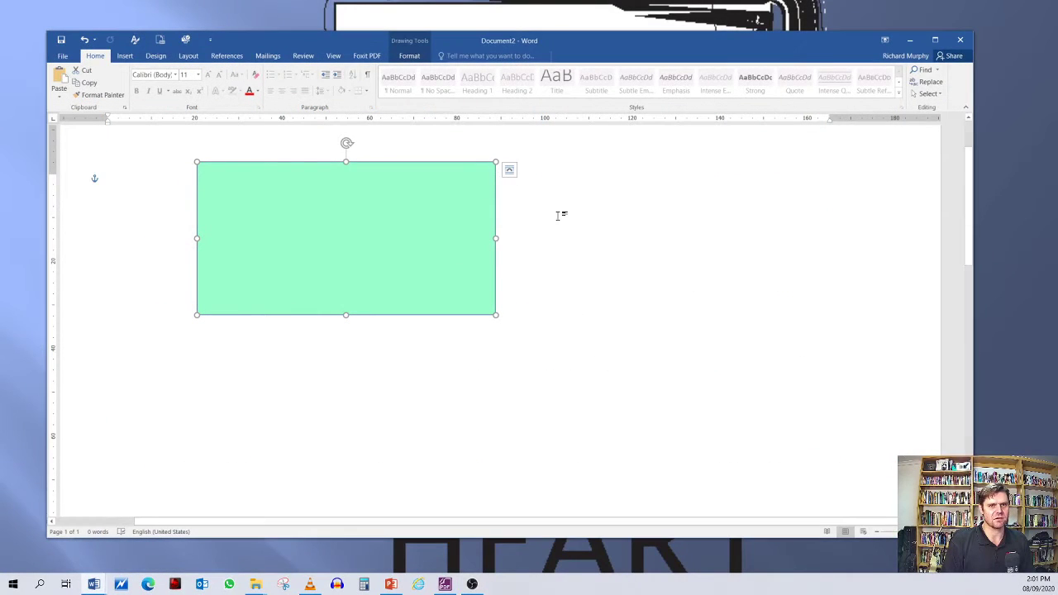
click(562, 220)
click(495, 161)
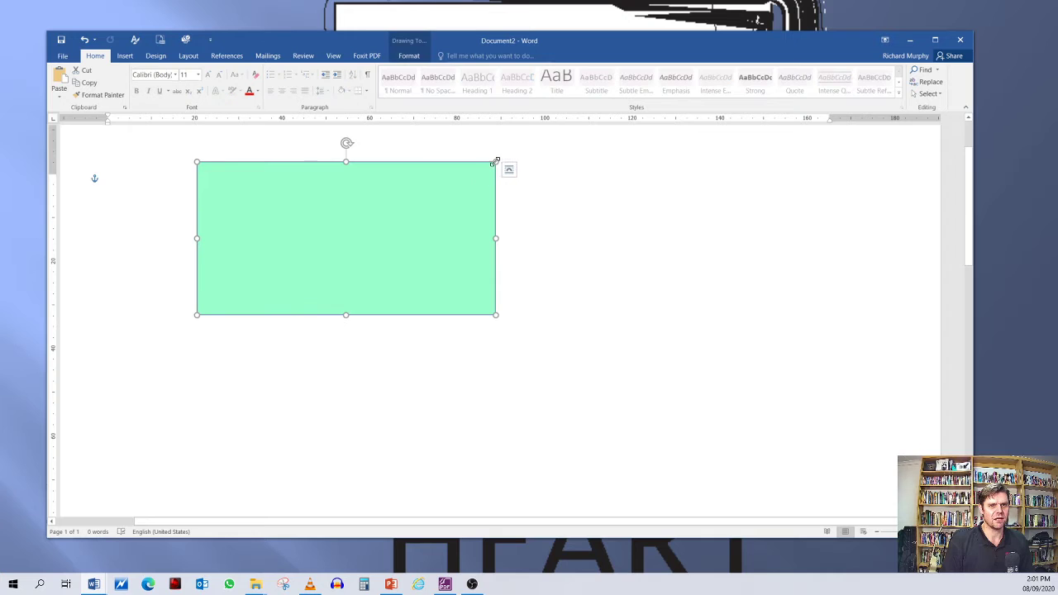
drag(497, 163, 469, 163)
drag(469, 235, 843, 210)
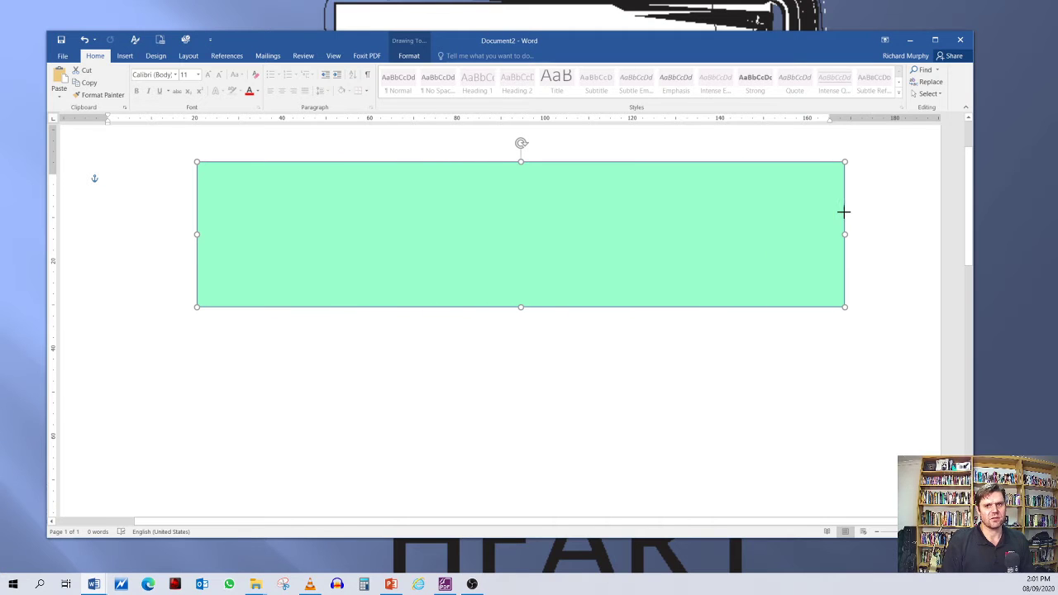
drag(197, 234, 85, 233)
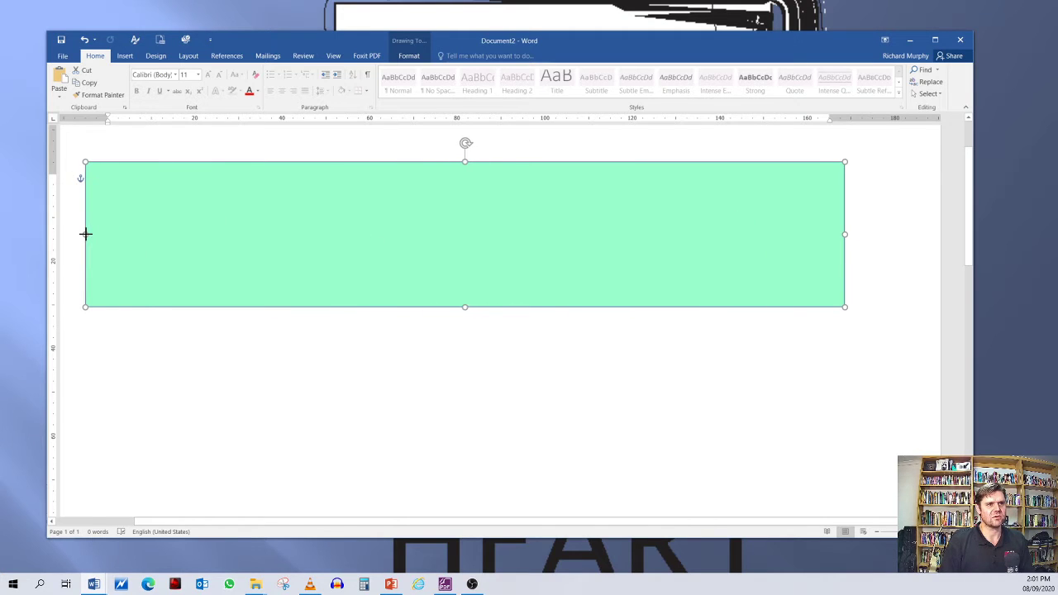
drag(467, 309, 465, 175)
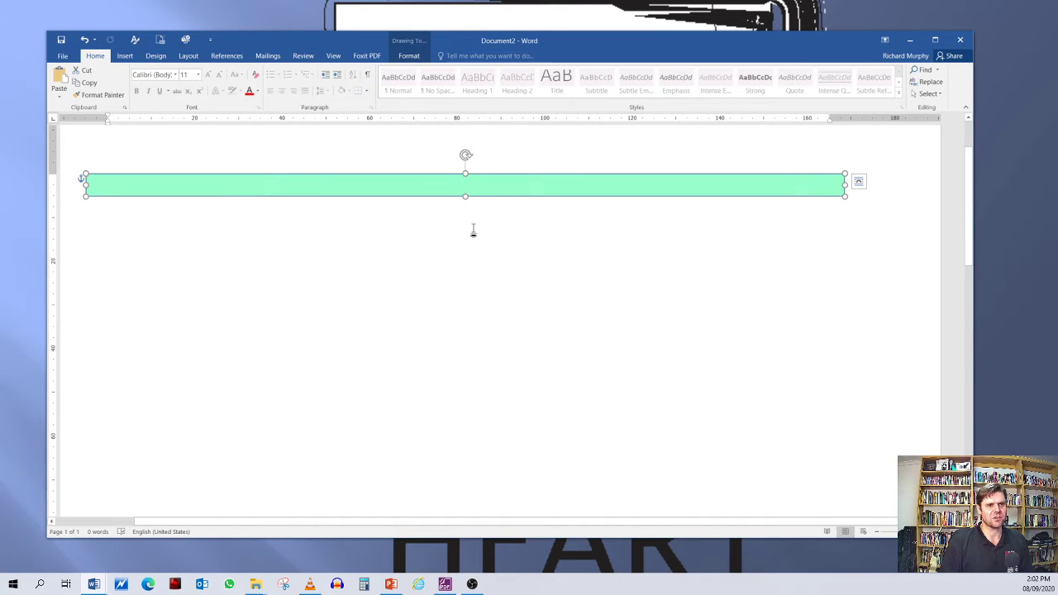
click(409, 203)
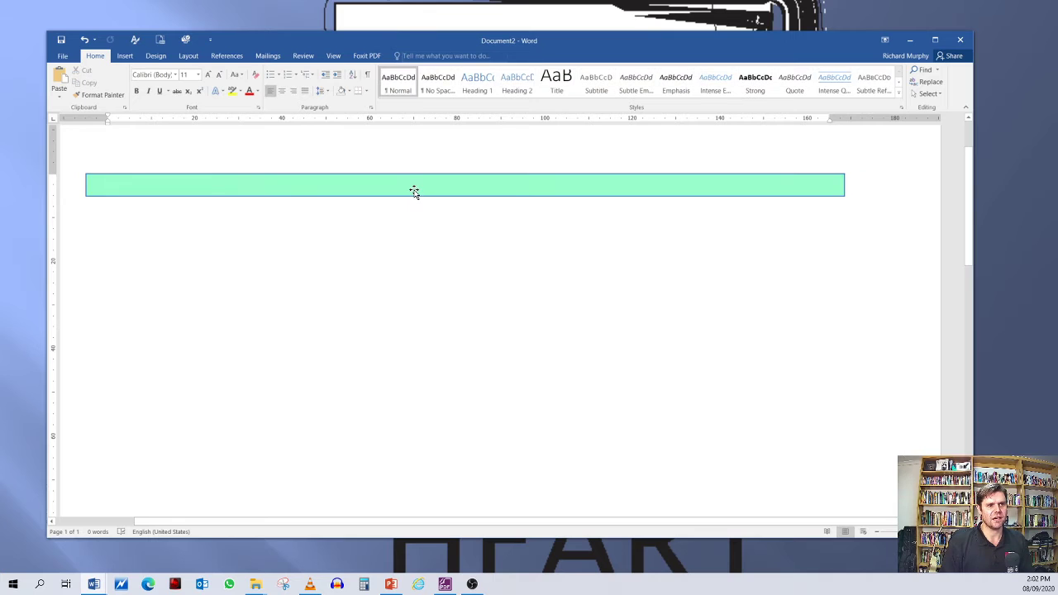
Step: Change the thin bar's fill to light grey from the theme colors
click(415, 192)
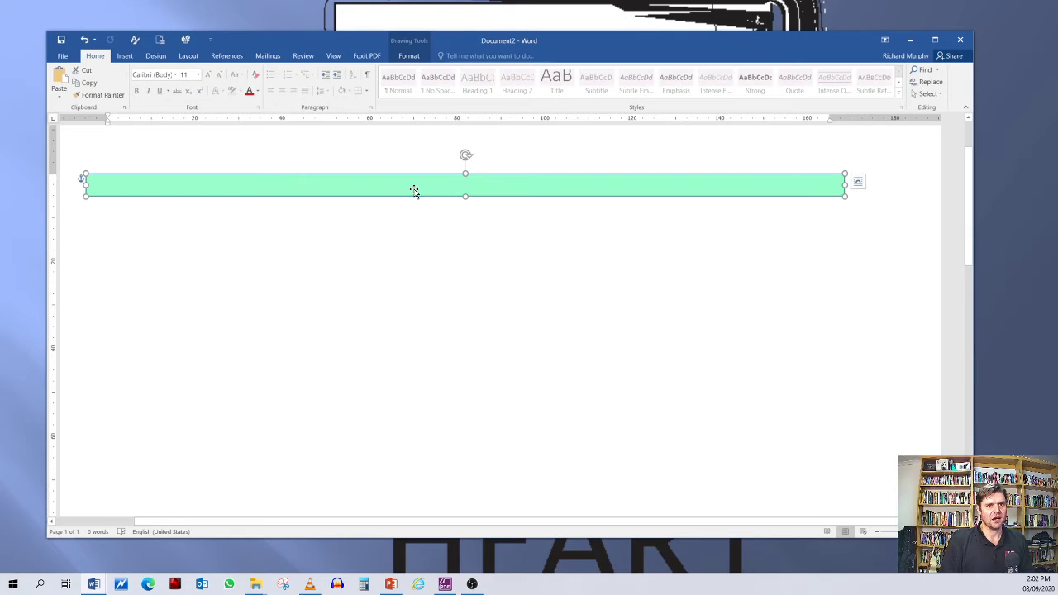
click(408, 56)
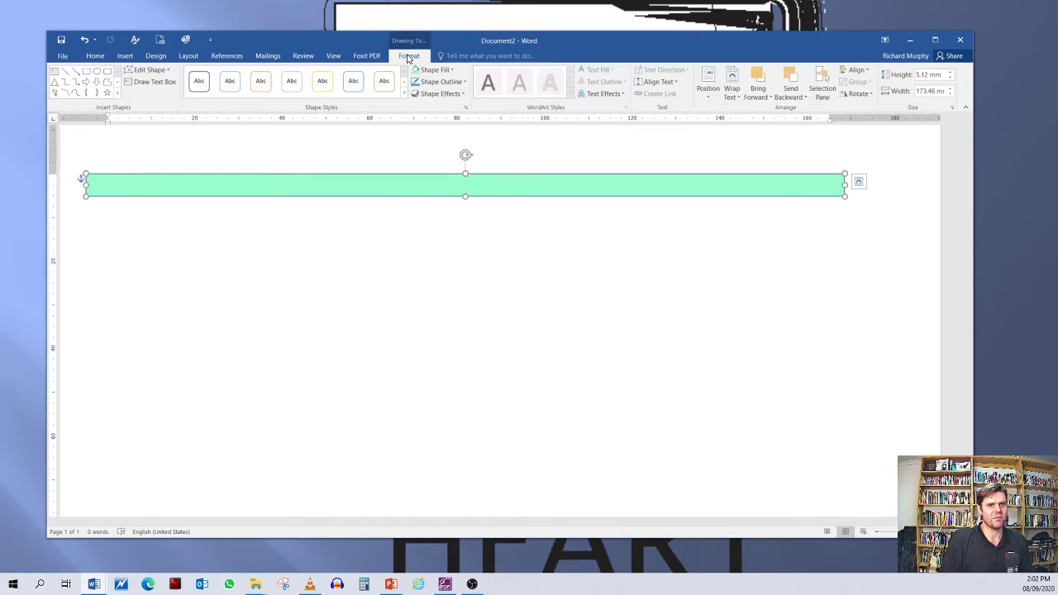
click(451, 70)
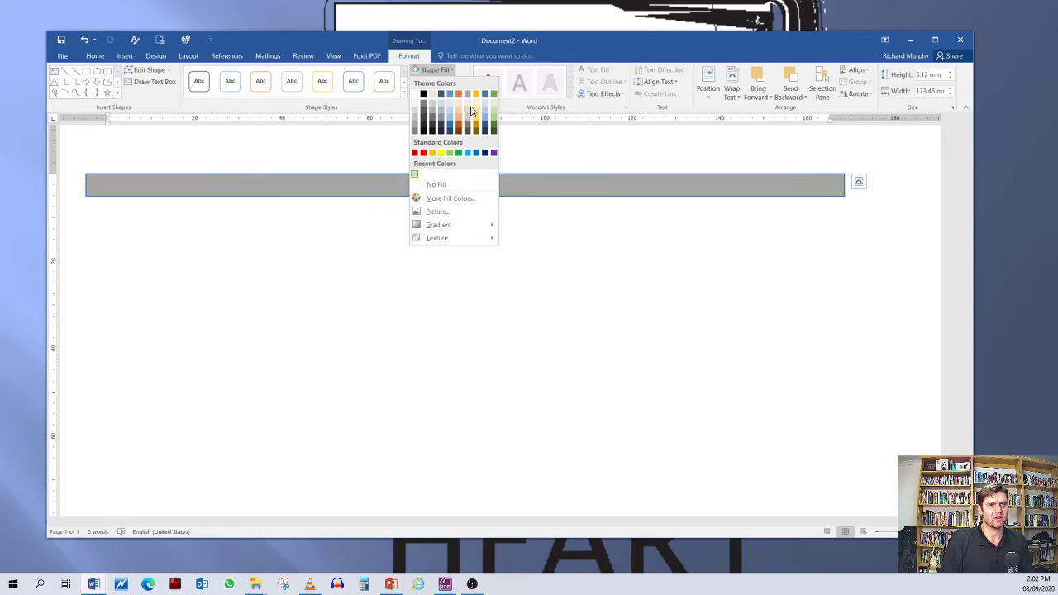
click(469, 109)
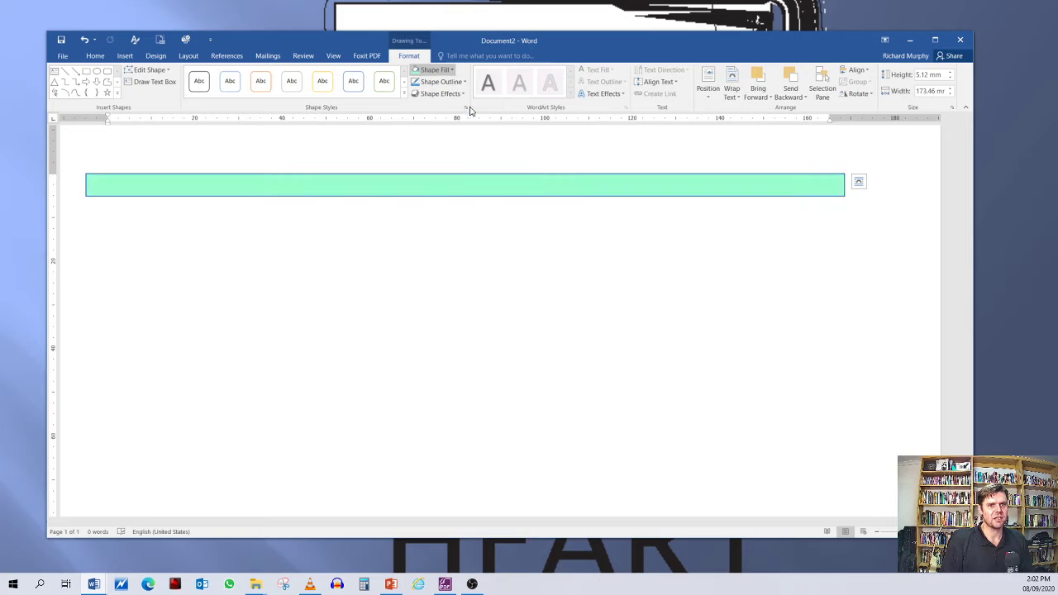
click(450, 255)
Step: Remove the outline from the light grey bar and deselect it
click(385, 193)
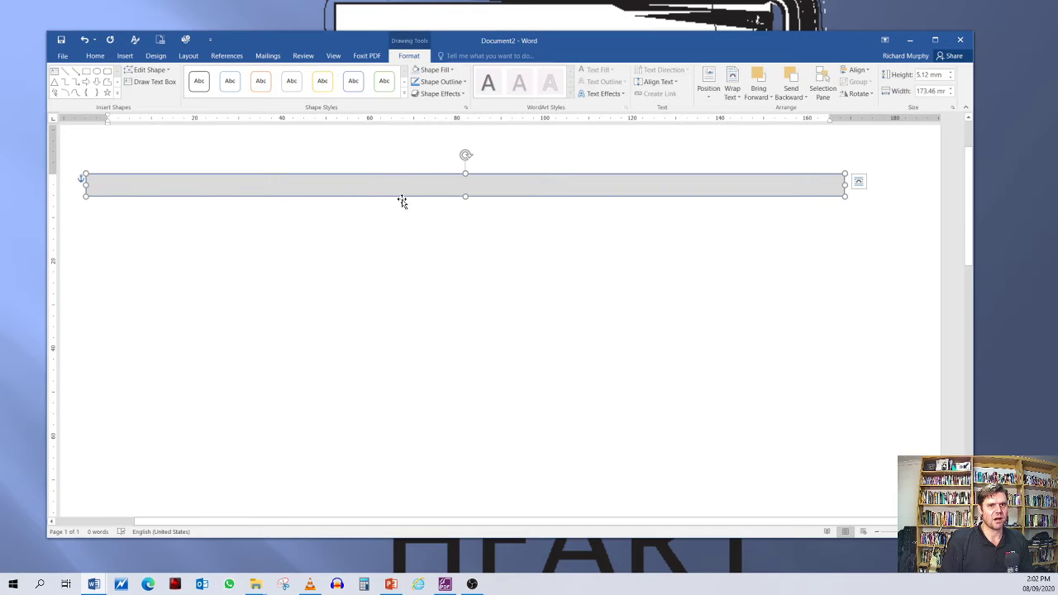
click(466, 81)
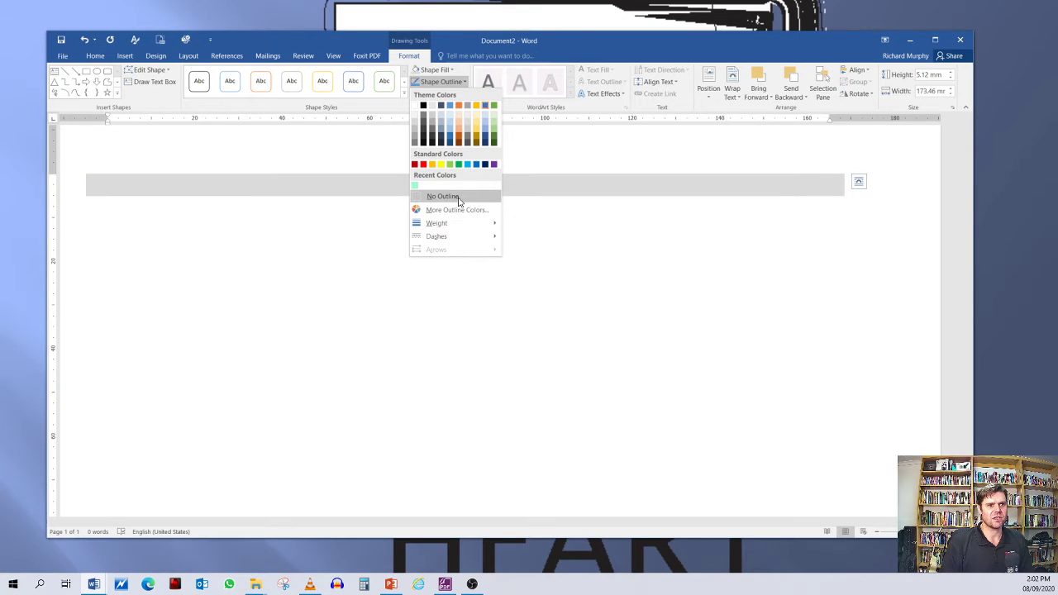
mouse_move(477, 226)
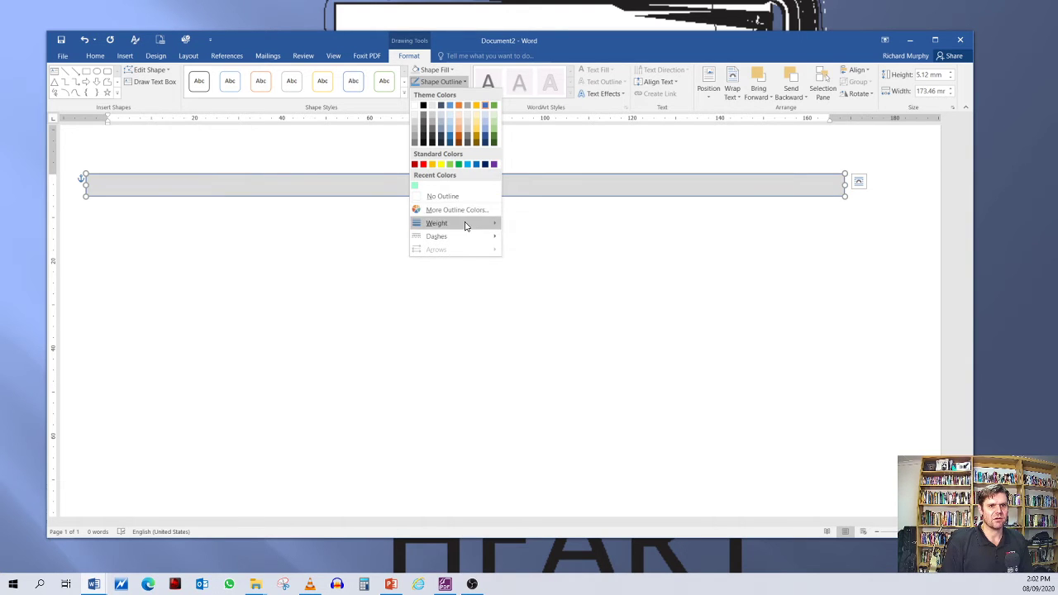
click(456, 199)
click(416, 224)
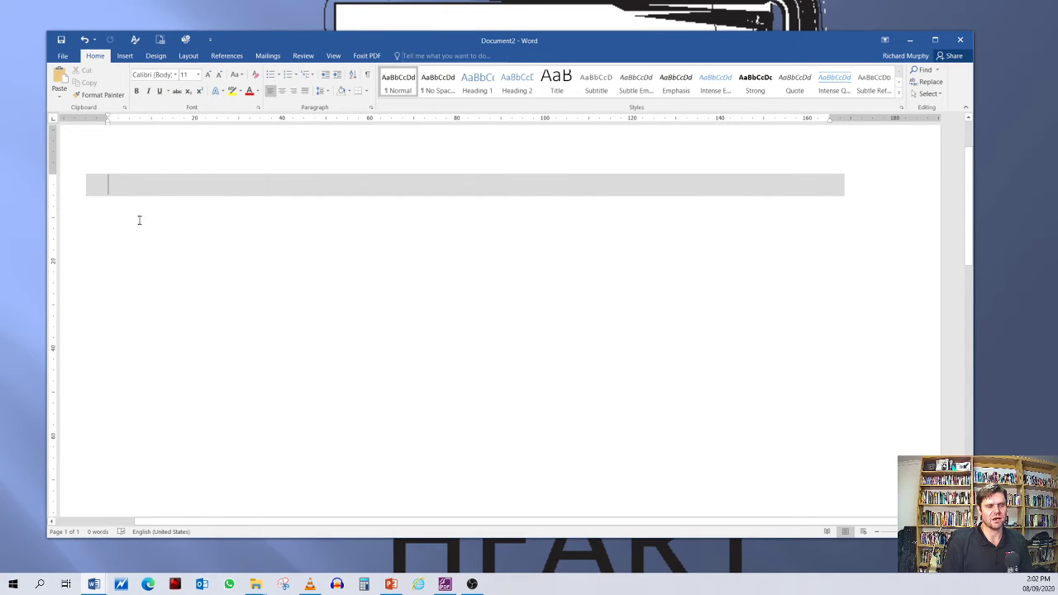
Step: Shift the grey bar slightly left and resize it to about 172 mm wide and 6 mm tall
click(289, 186)
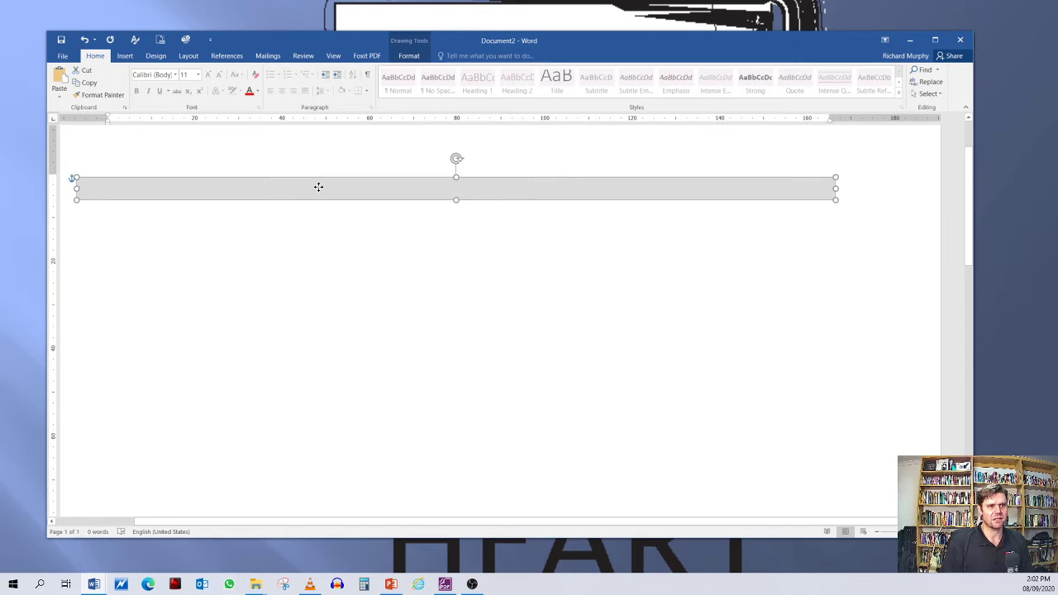
click(302, 218)
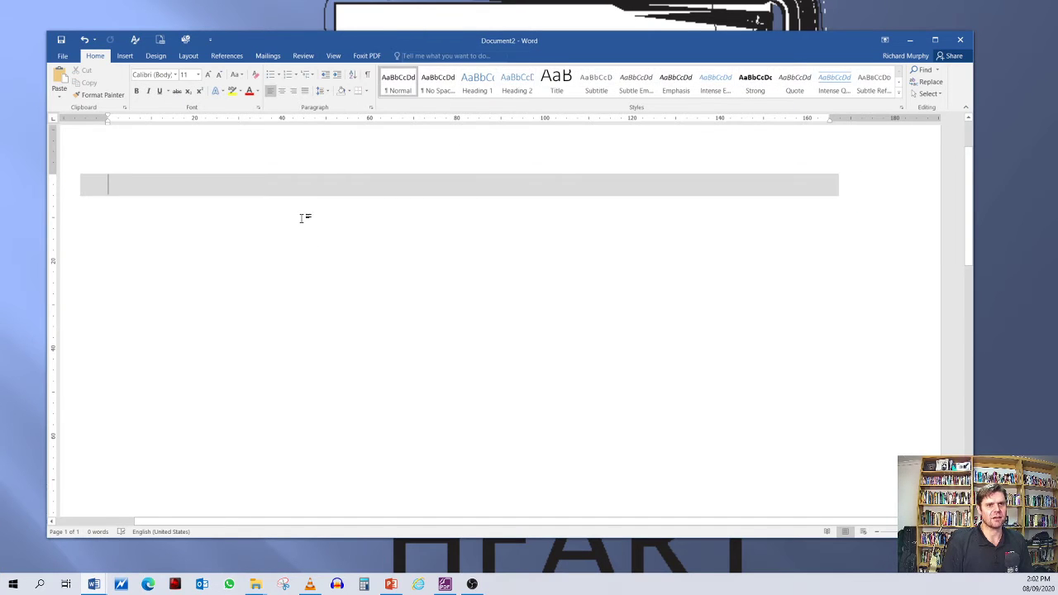
click(339, 188)
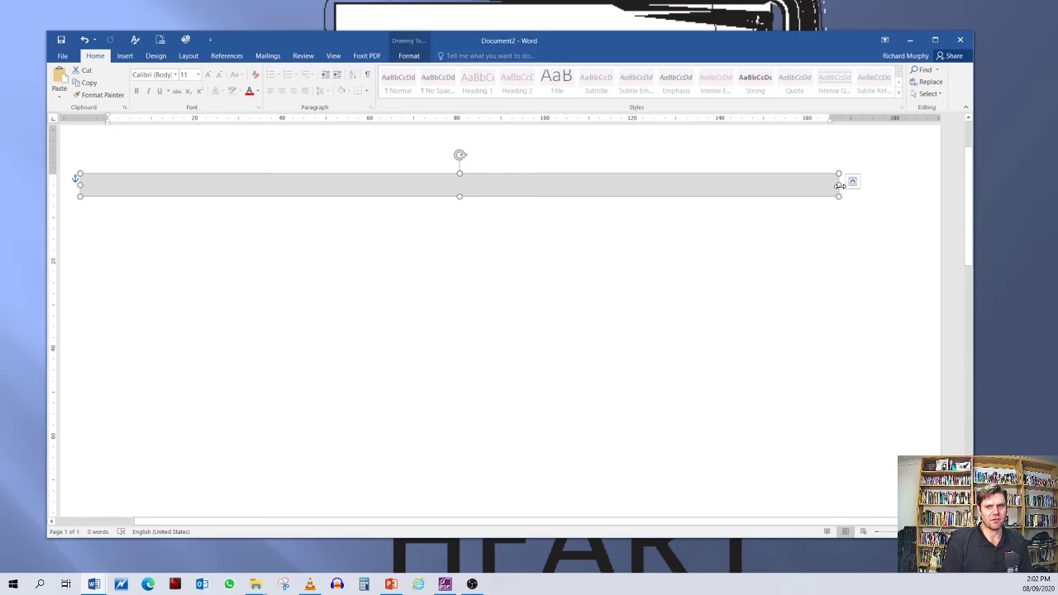
mouse_move(838, 185)
mouse_down()
mouse_move(770, 185)
mouse_move(858, 185)
mouse_move(812, 187)
mouse_move(832, 169)
mouse_up()
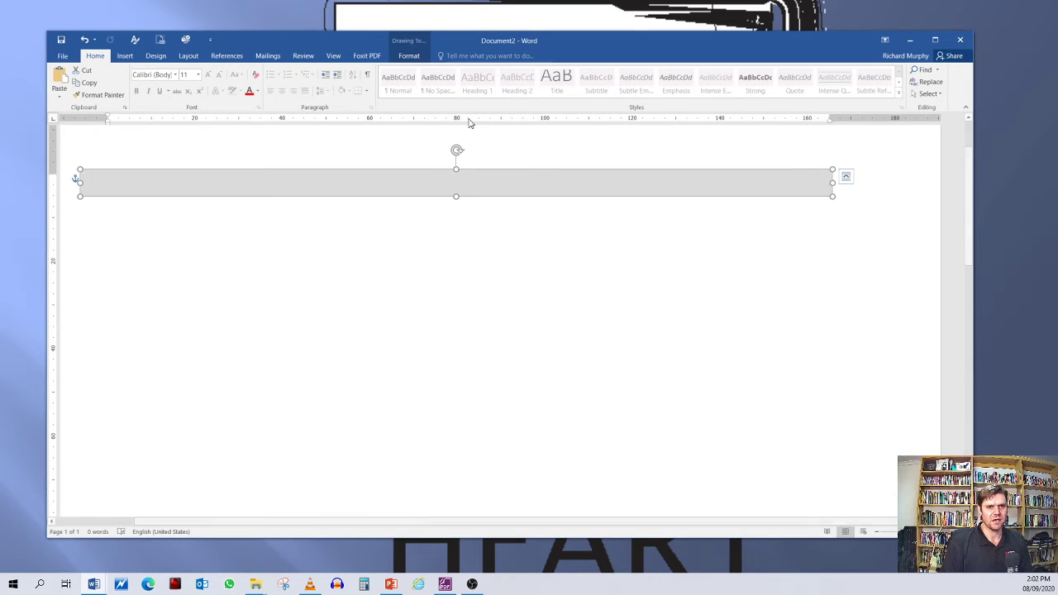
mouse_move(457, 152)
mouse_down()
mouse_move(435, 171)
mouse_move(418, 137)
mouse_move(472, 224)
mouse_move(510, 194)
mouse_move(428, 173)
mouse_move(487, 168)
mouse_move(442, 172)
mouse_move(455, 173)
mouse_move(441, 161)
mouse_move(468, 212)
mouse_move(459, 163)
mouse_up()
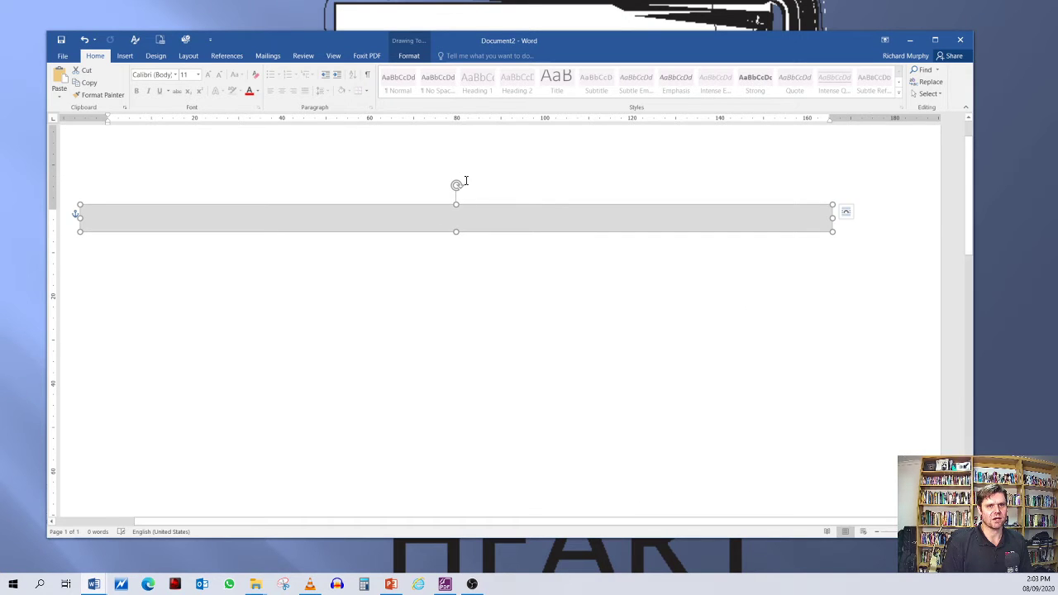
click(465, 239)
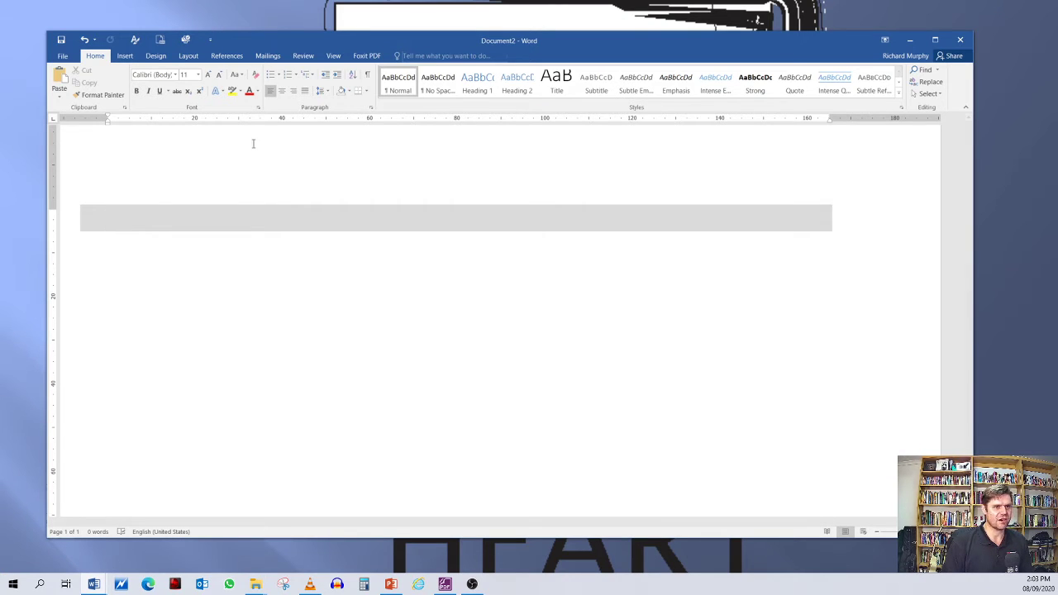
Step: Change the bar's fill to a darker blue from the theme colors
click(333, 218)
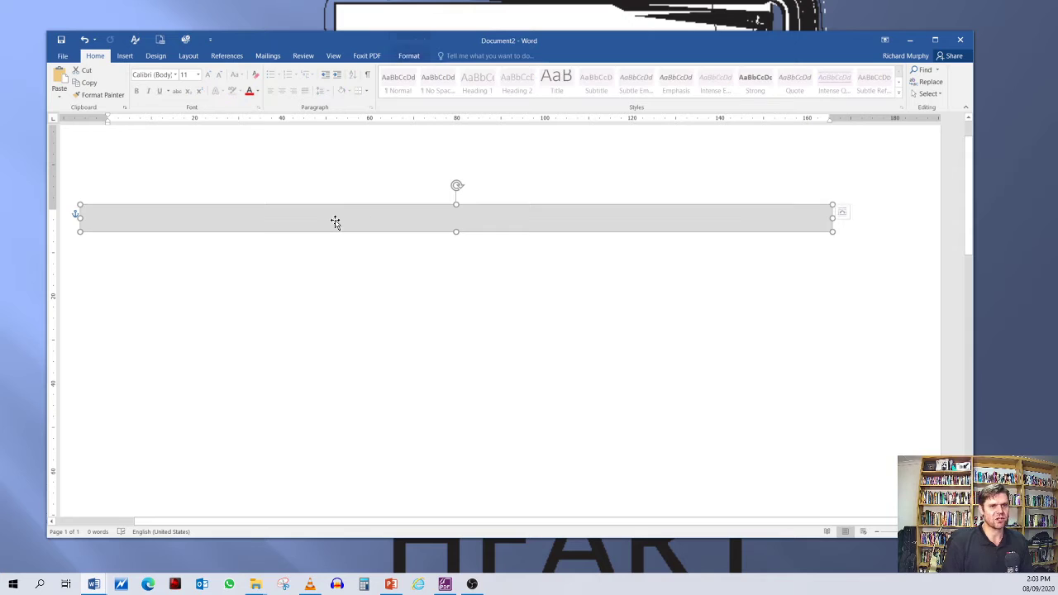
click(409, 55)
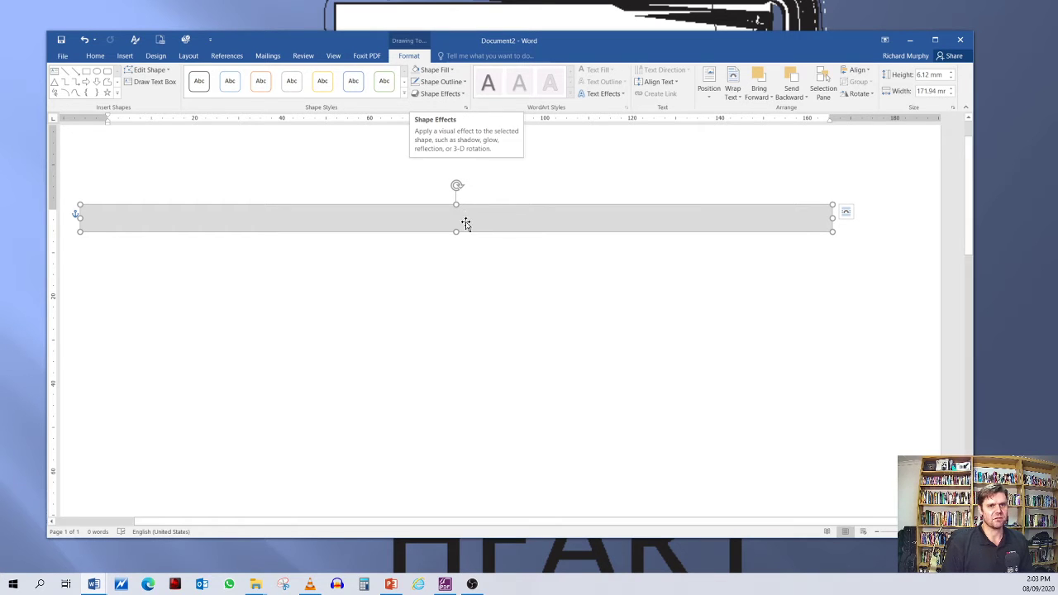
click(449, 71)
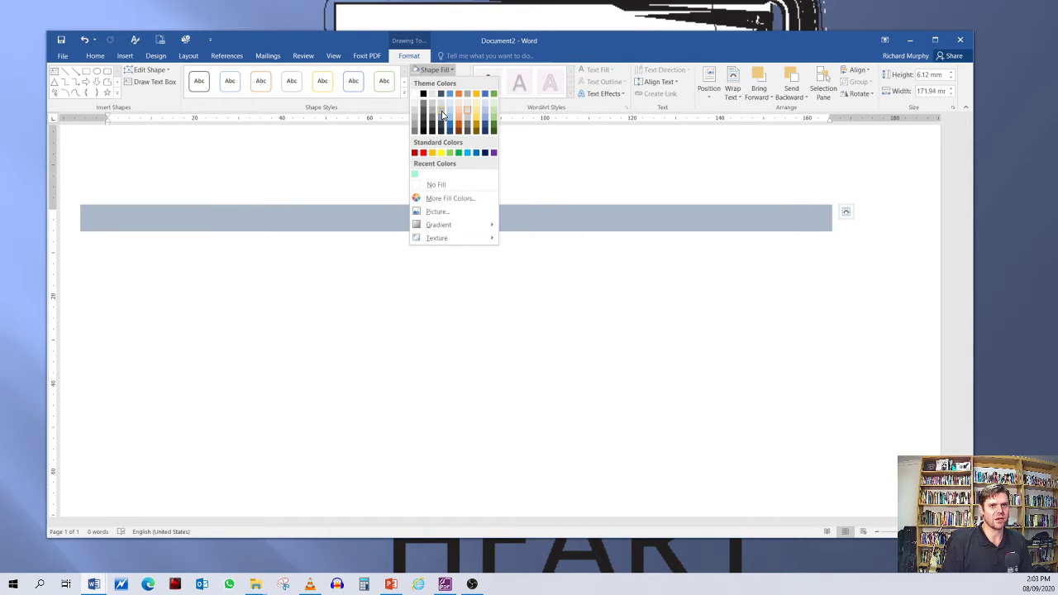
click(451, 122)
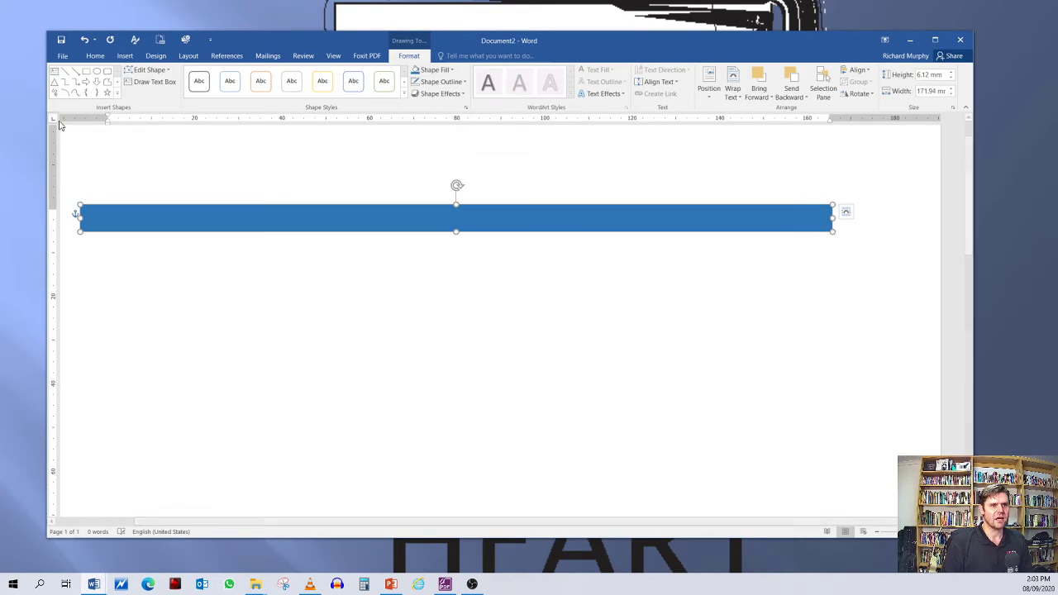
click(158, 163)
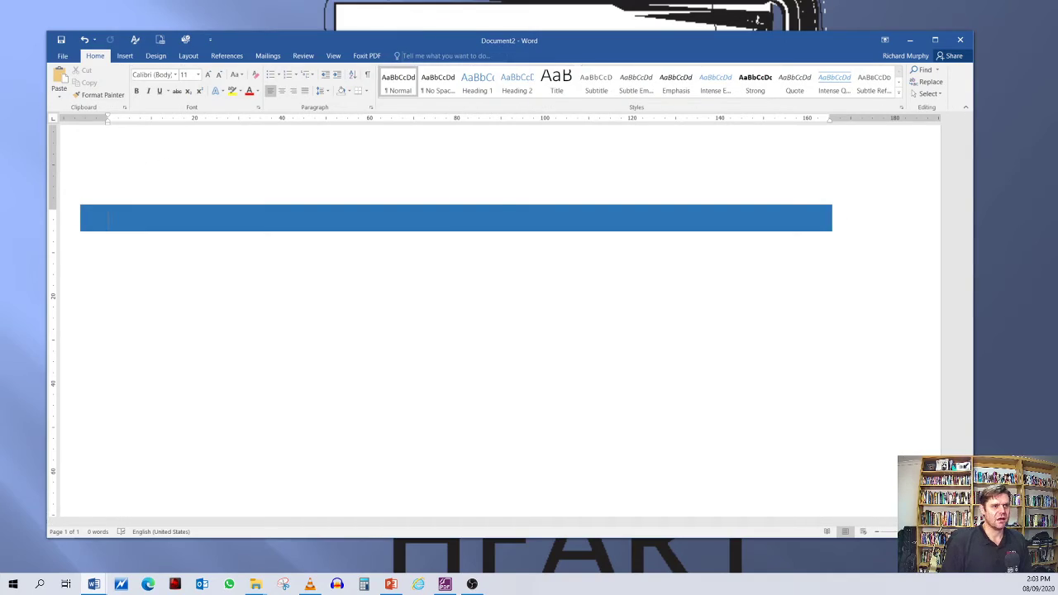
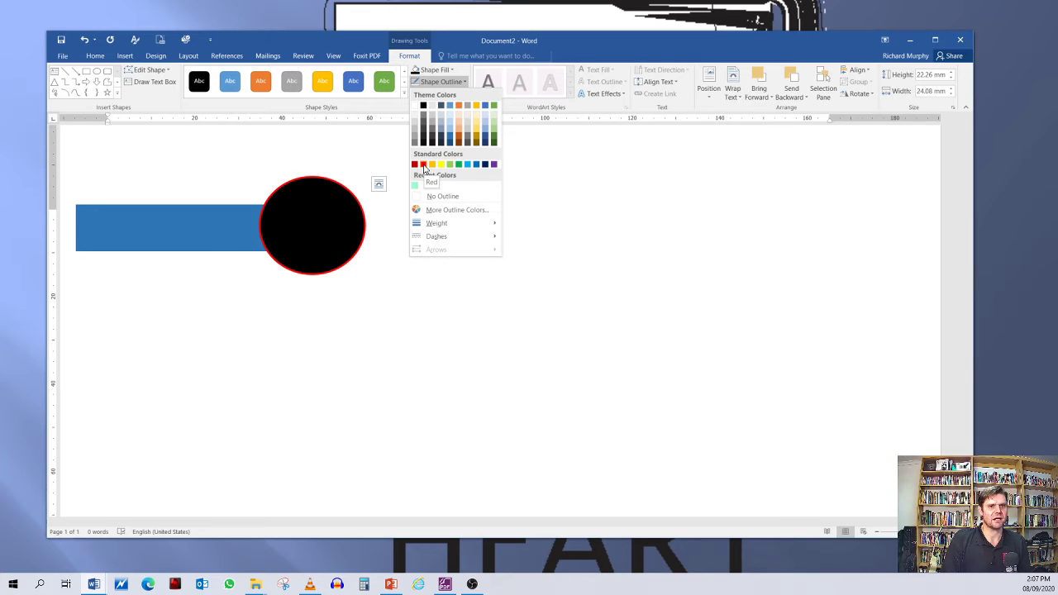
Step: Set the black circle's outline weight to 6 pt
mouse_move(488, 224)
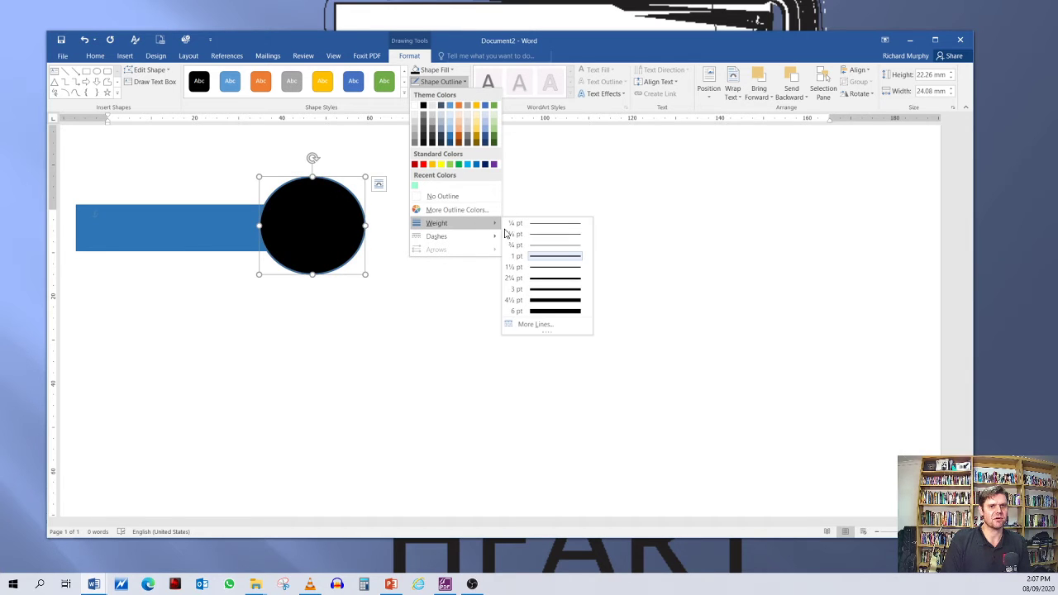
click(566, 311)
click(418, 222)
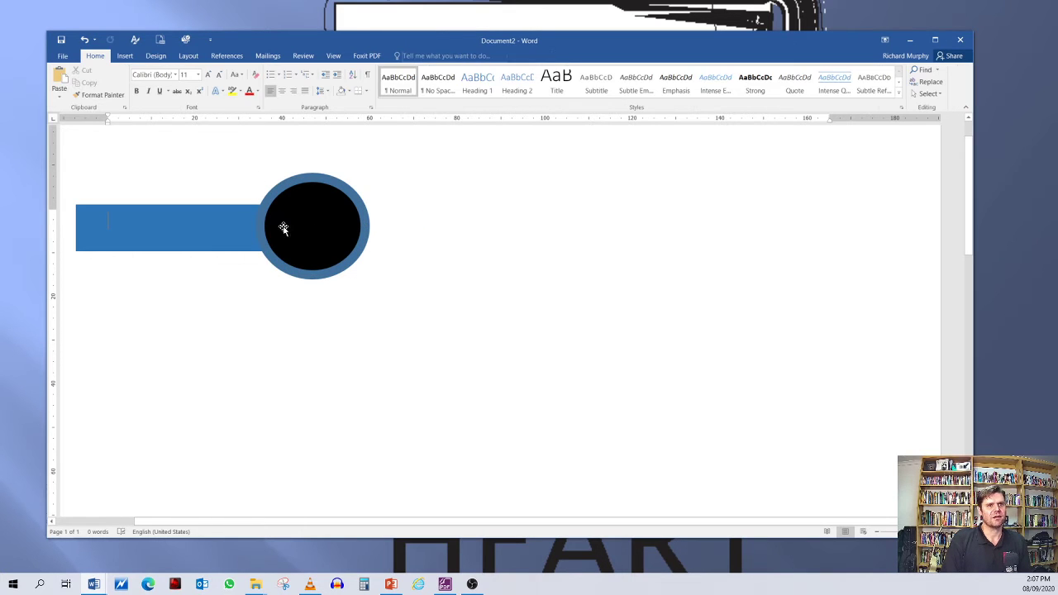
click(207, 227)
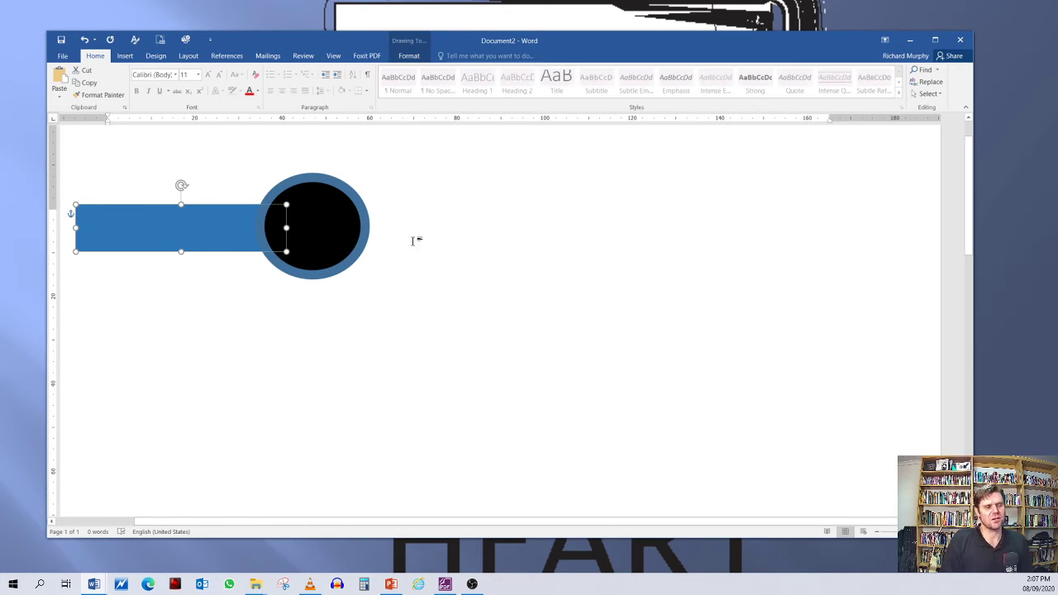
click(413, 239)
Step: Preview the shape effects on the black circle, including shadow, reflection, glow, soft edges, bevel, 3-D rotation and presets, without applying any
click(334, 229)
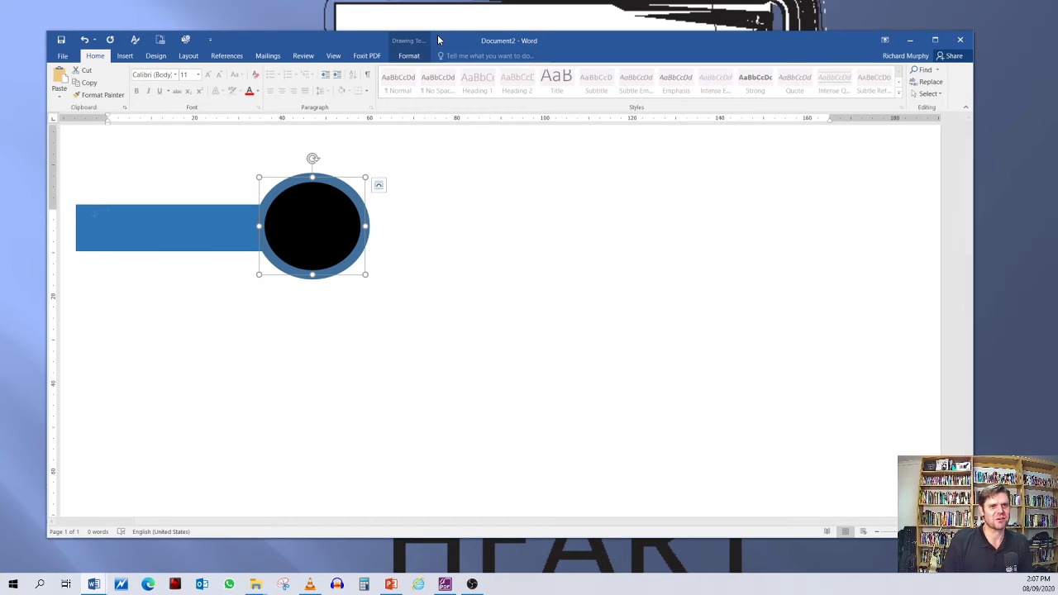
click(410, 56)
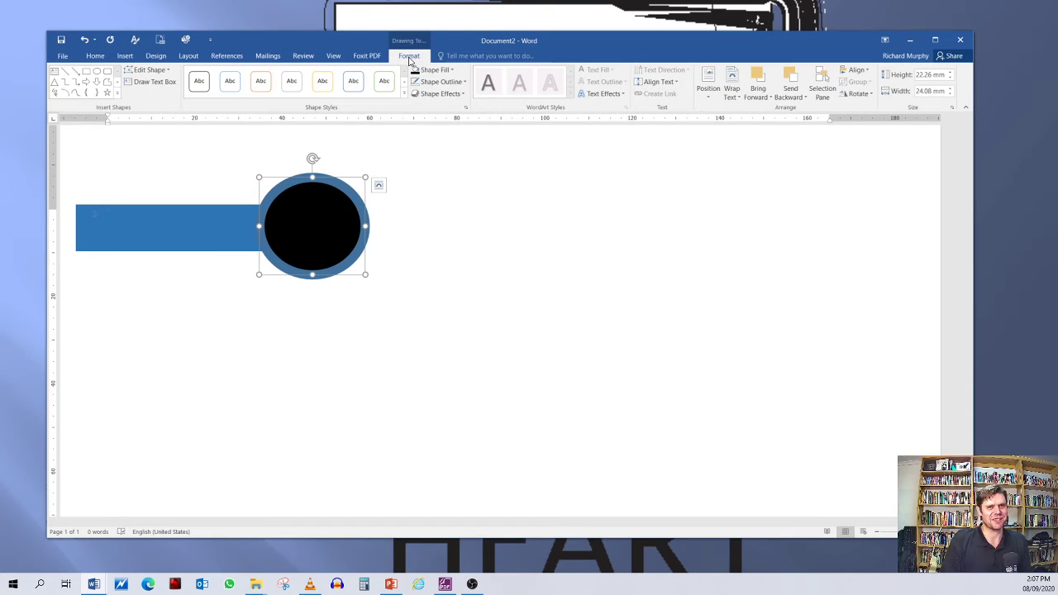
click(460, 95)
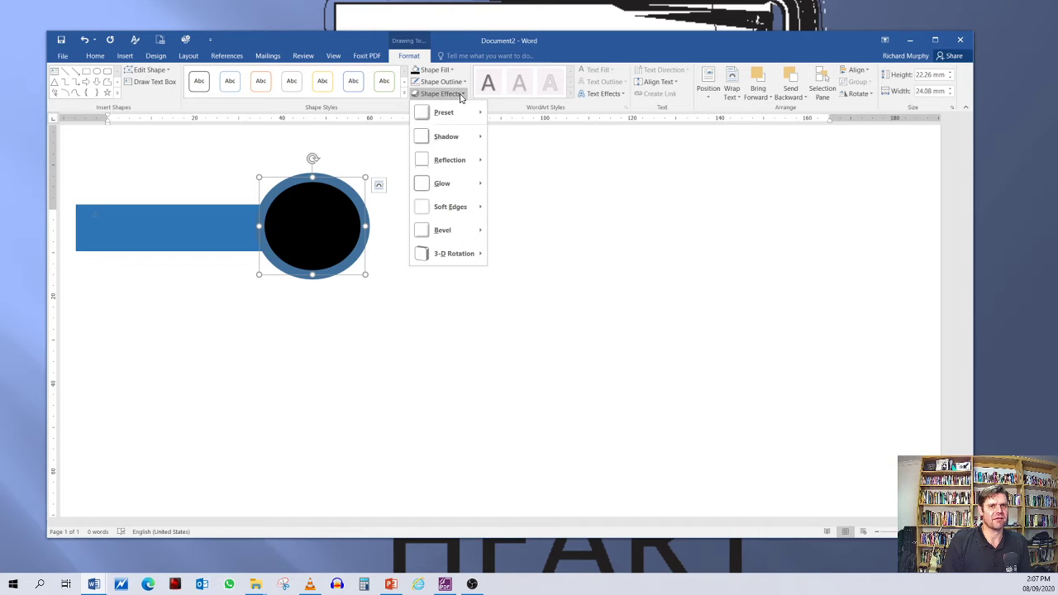
mouse_move(470, 141)
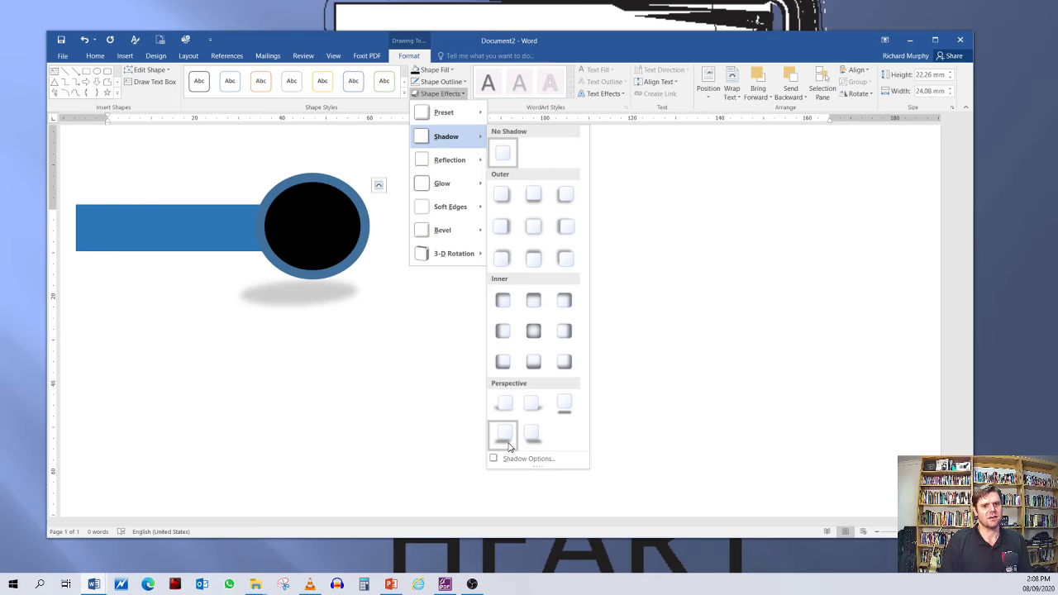
mouse_move(450, 166)
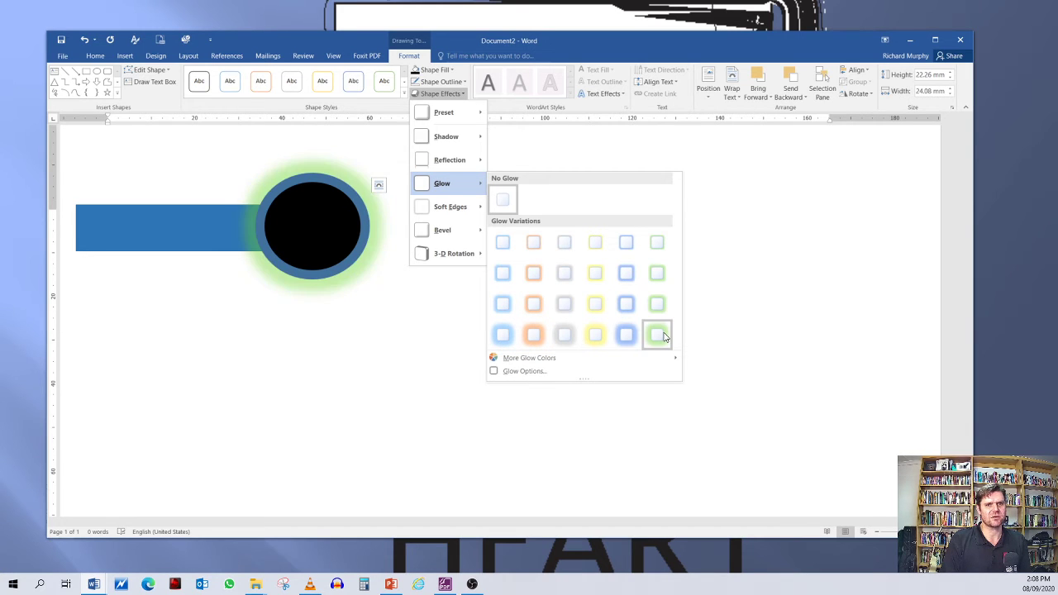
mouse_move(560, 359)
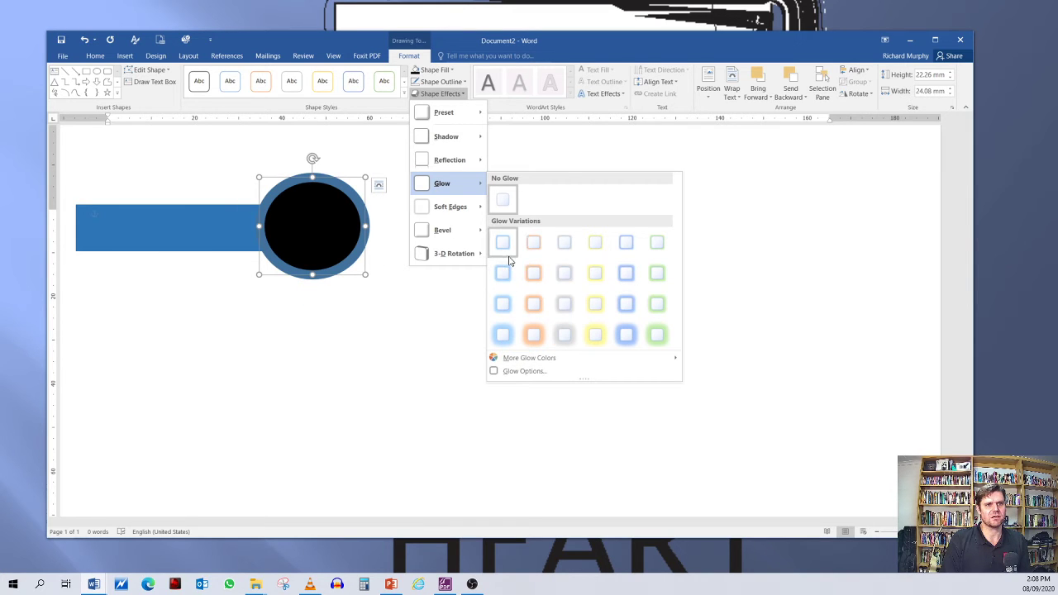
mouse_move(451, 213)
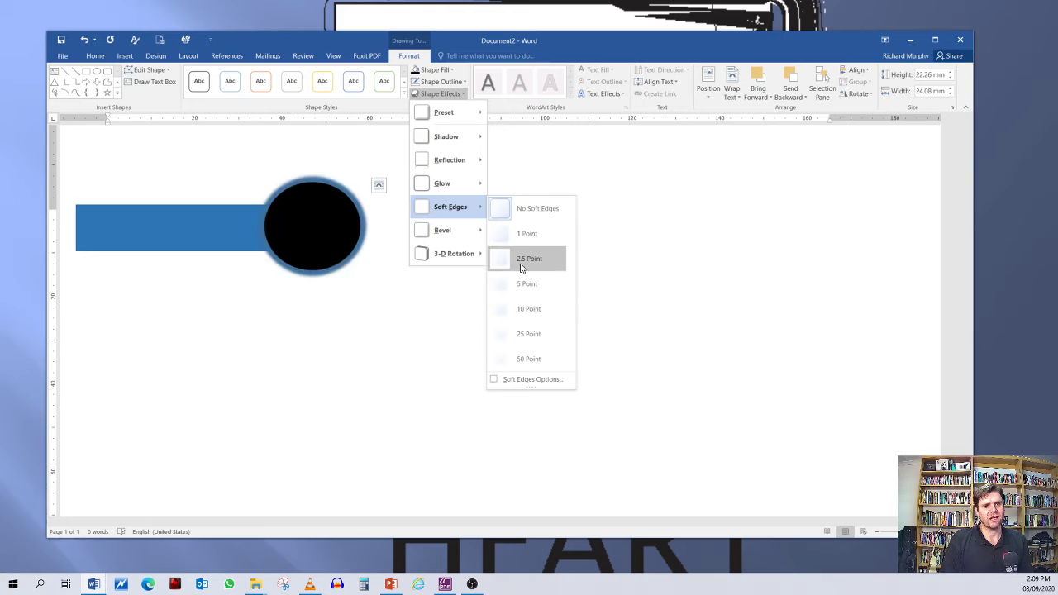
mouse_move(463, 230)
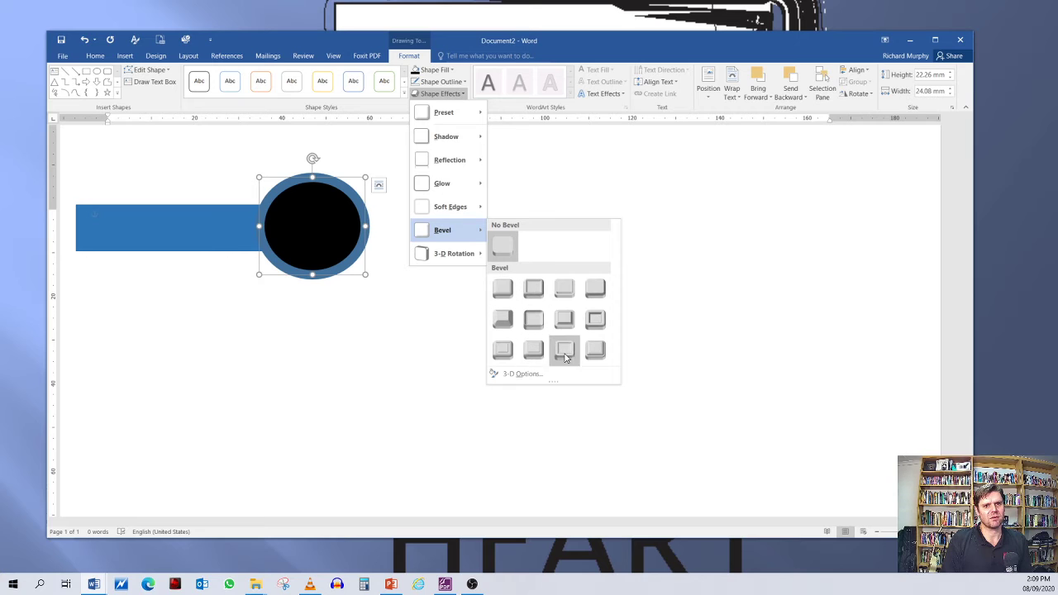
mouse_move(456, 255)
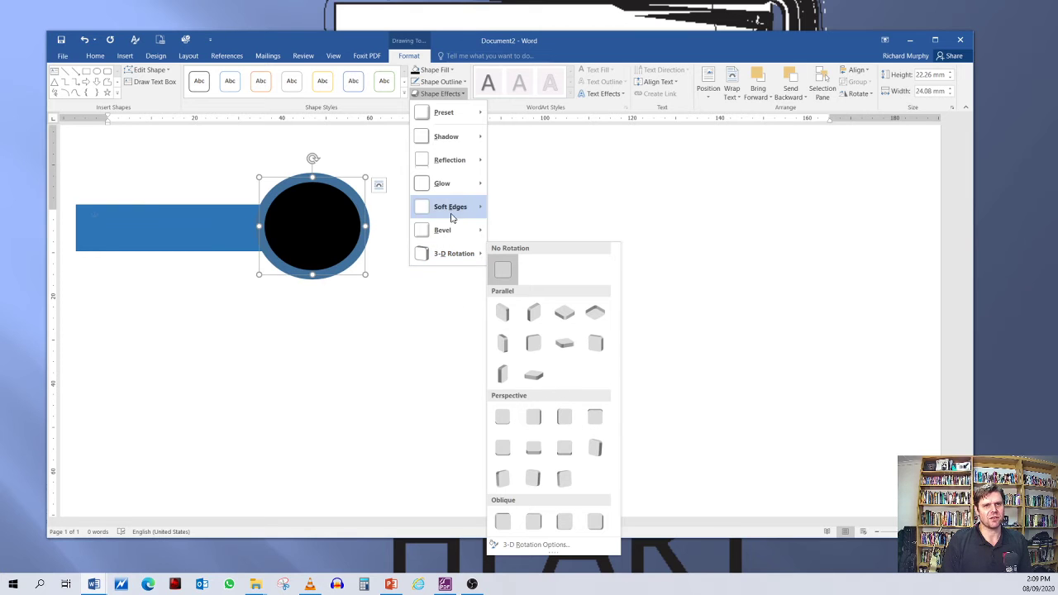
mouse_move(440, 136)
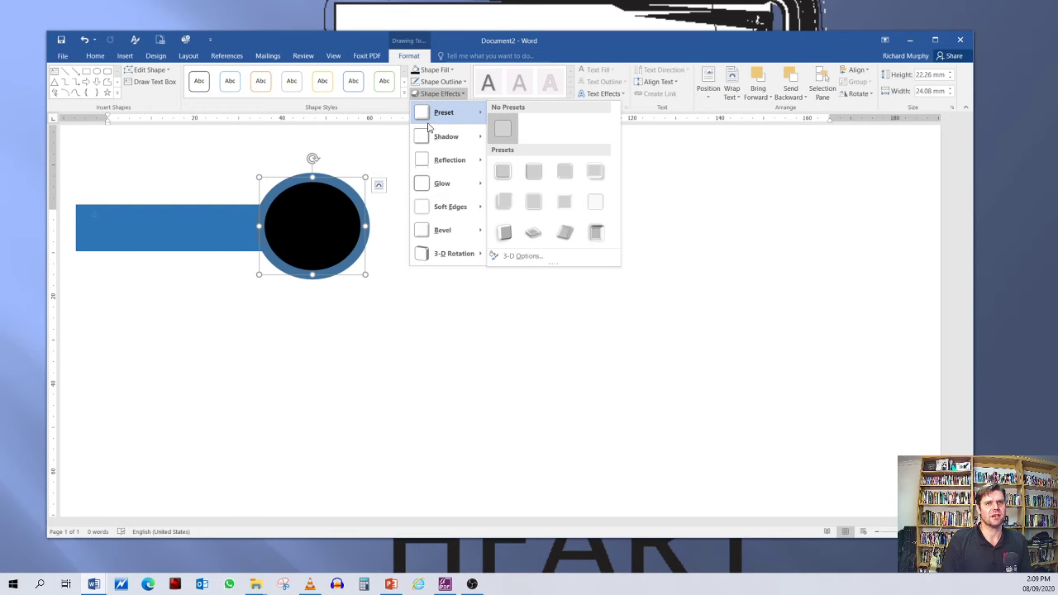
click(372, 151)
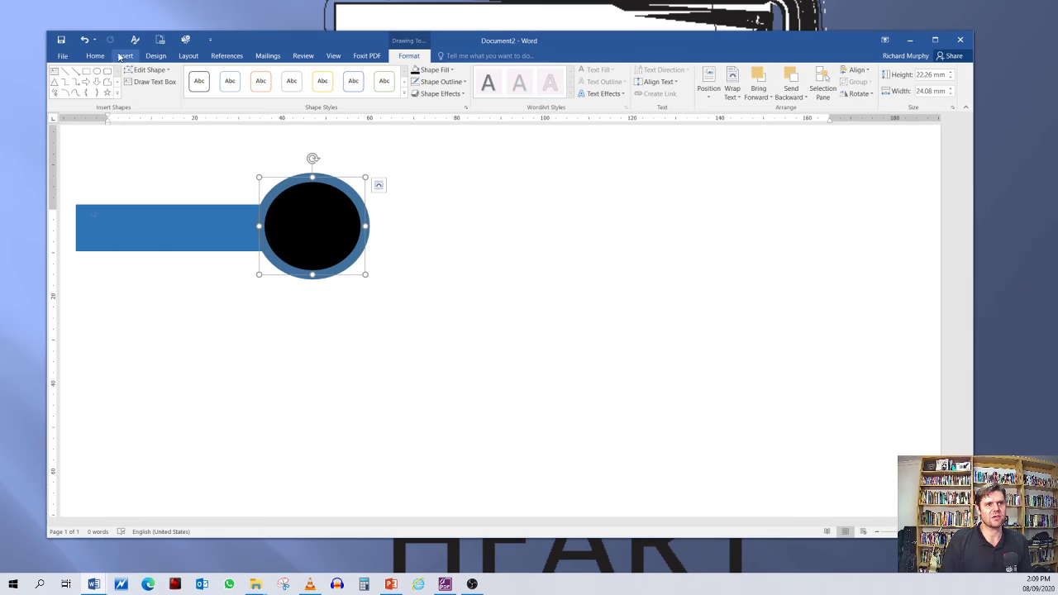
Step: Insert a heart shape about 44 mm wide and 45 mm tall in the empty area right of the circle
click(124, 56)
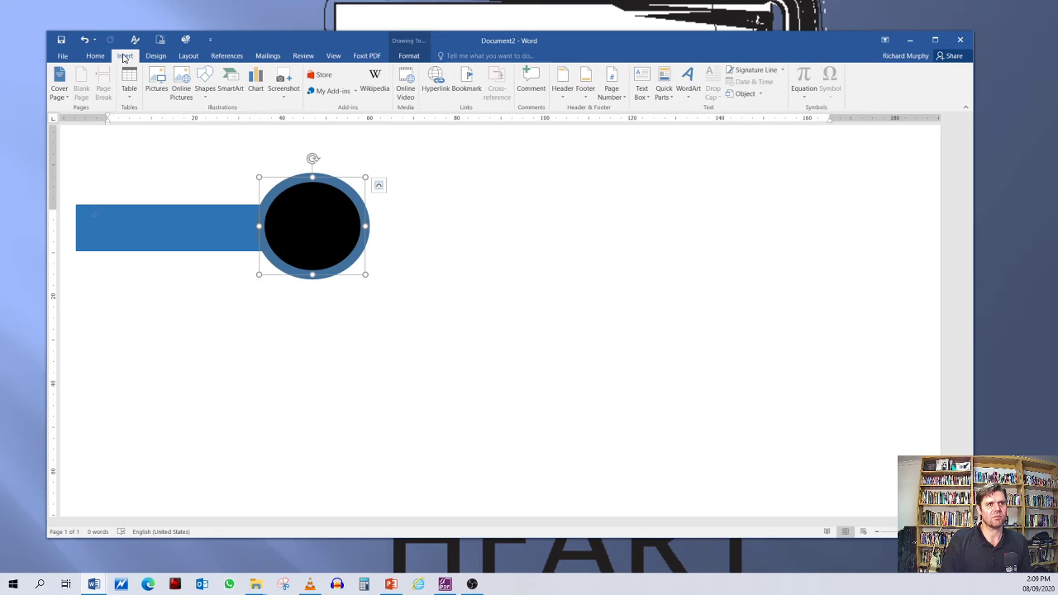
click(205, 83)
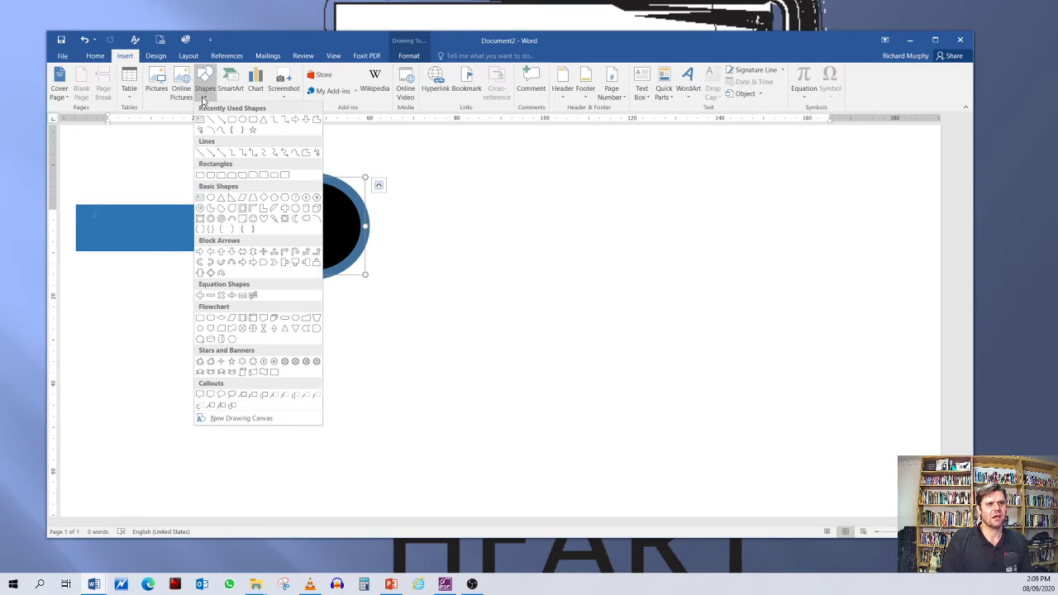
click(268, 220)
mouse_move(472, 184)
mouse_down()
mouse_move(610, 338)
mouse_move(661, 380)
mouse_up()
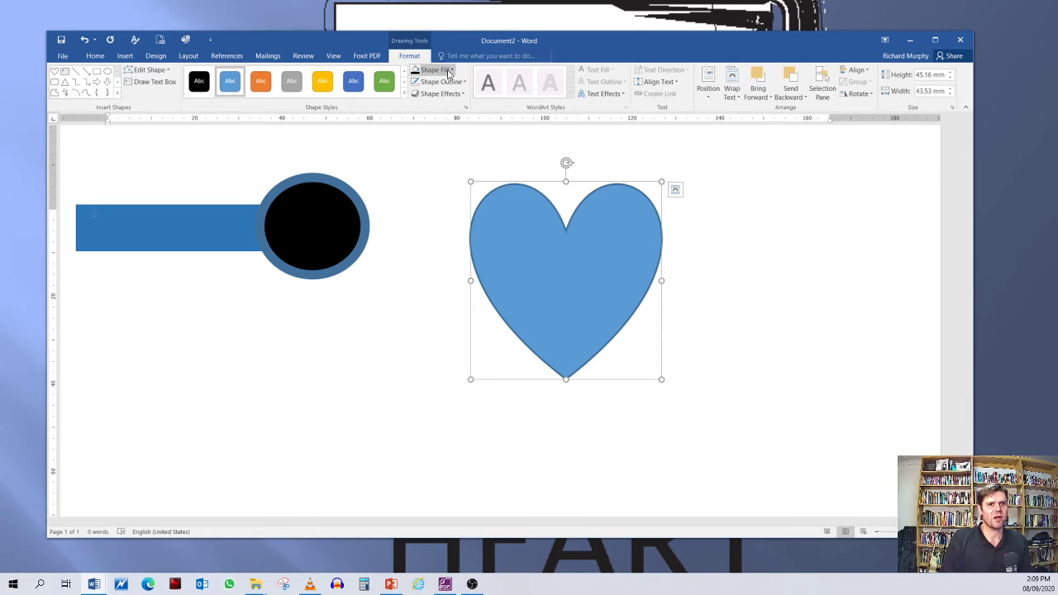
Step: Fill the heart with standard yellow and color its outline standard red
click(447, 71)
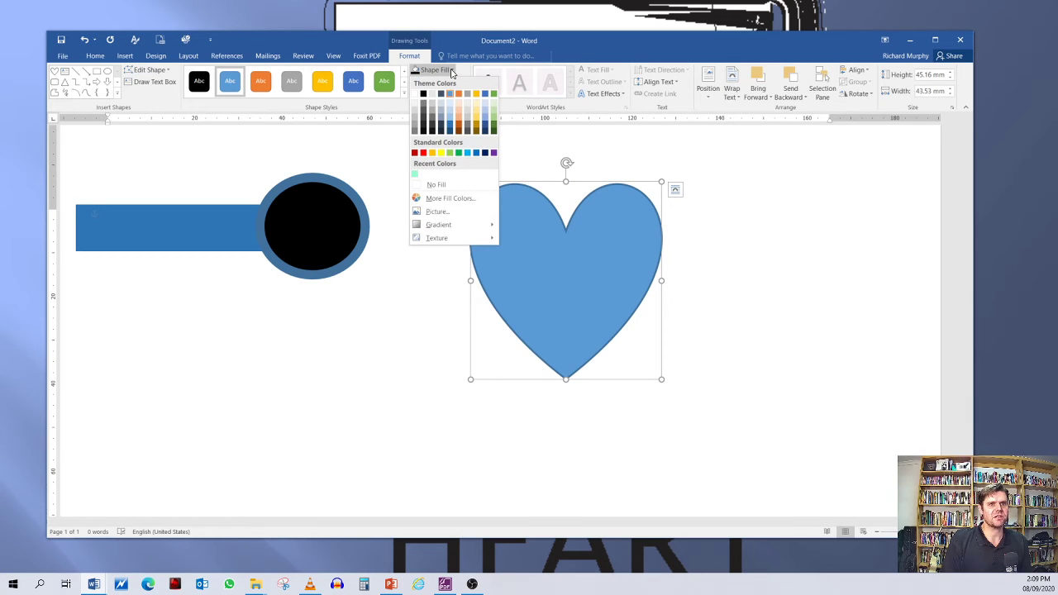
click(440, 153)
click(463, 81)
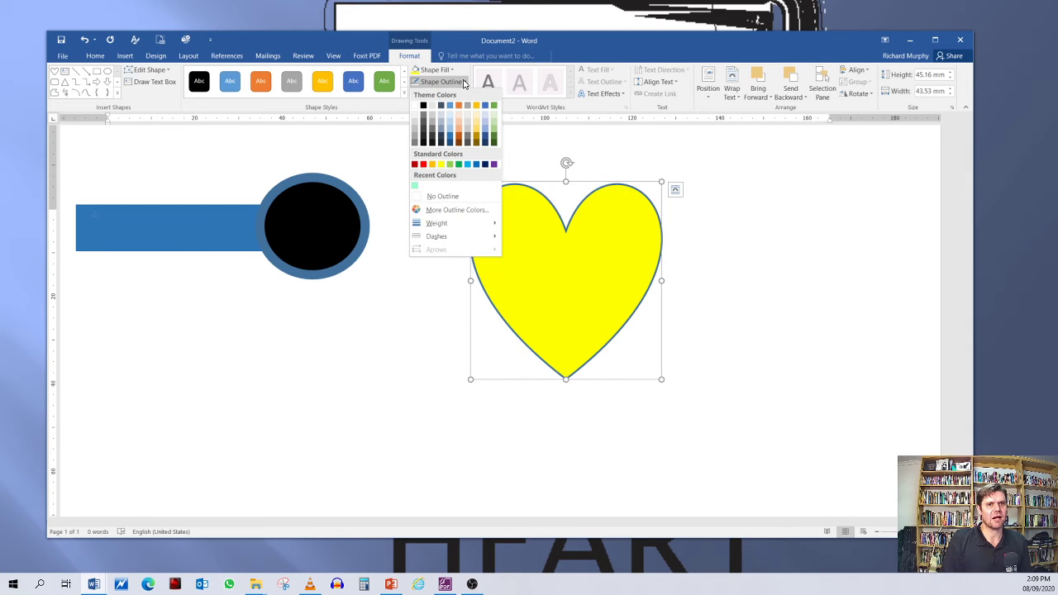
click(423, 164)
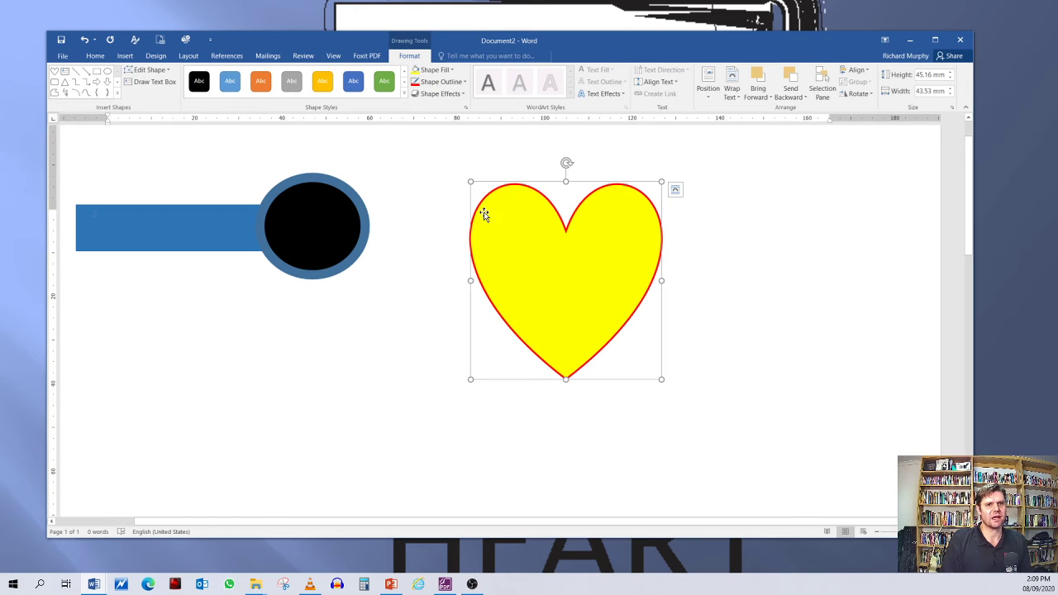
Step: Set the heart's outline weight to 6 pt
click(464, 81)
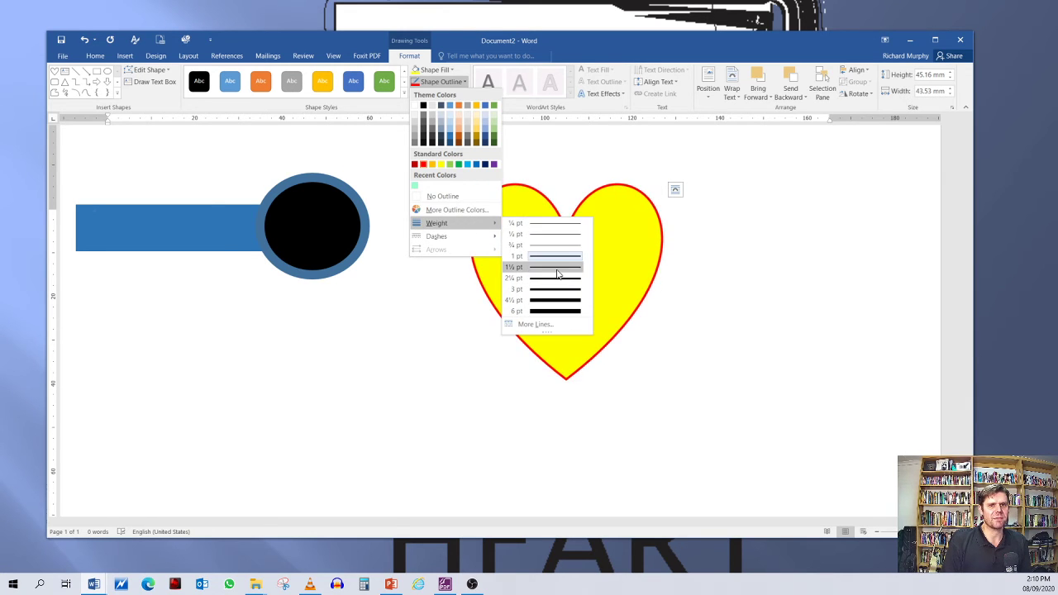
click(568, 311)
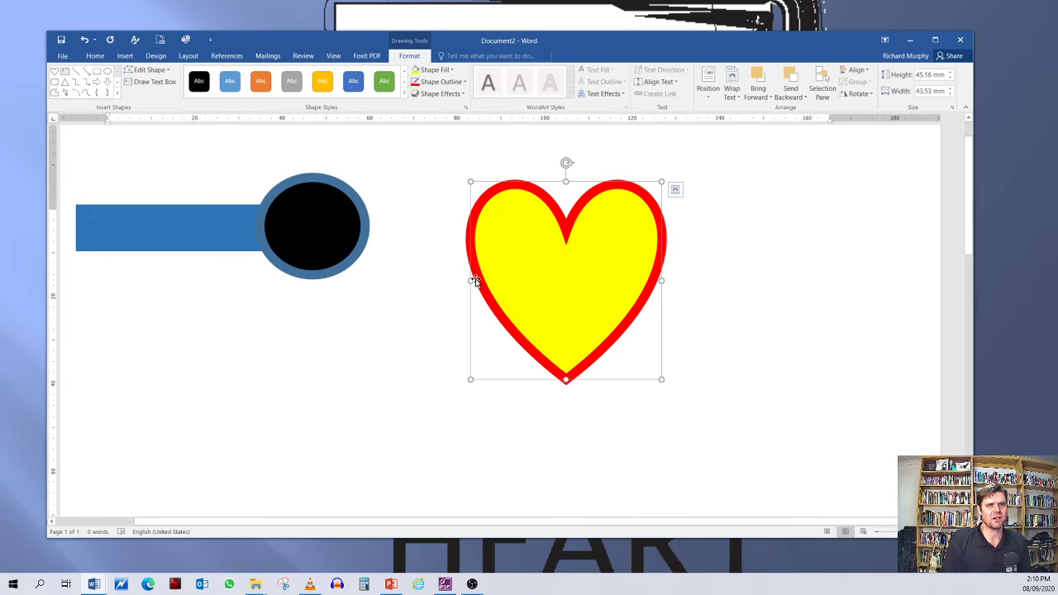
click(406, 239)
click(532, 268)
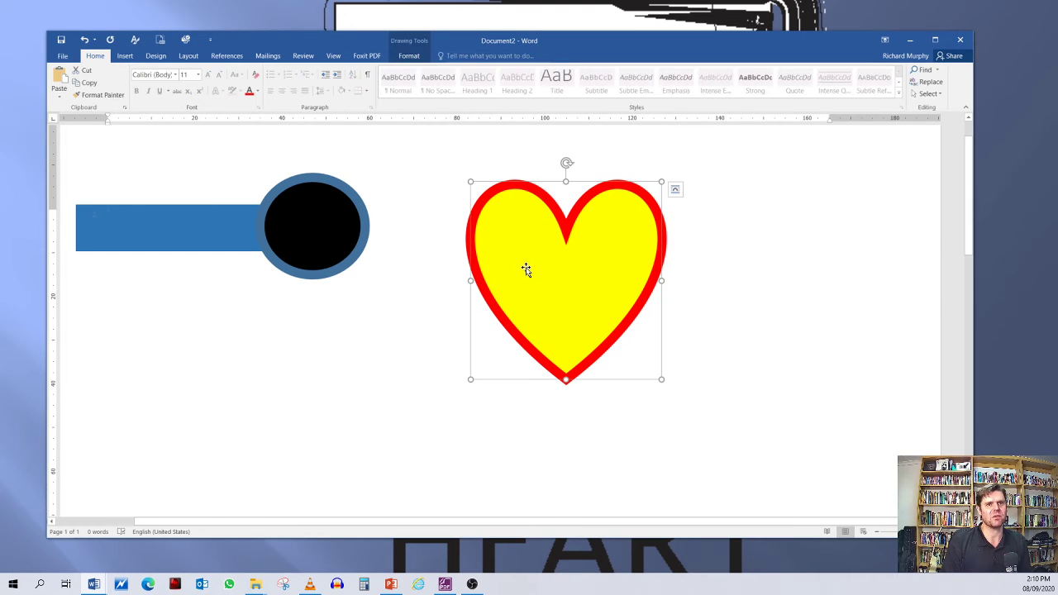
click(423, 293)
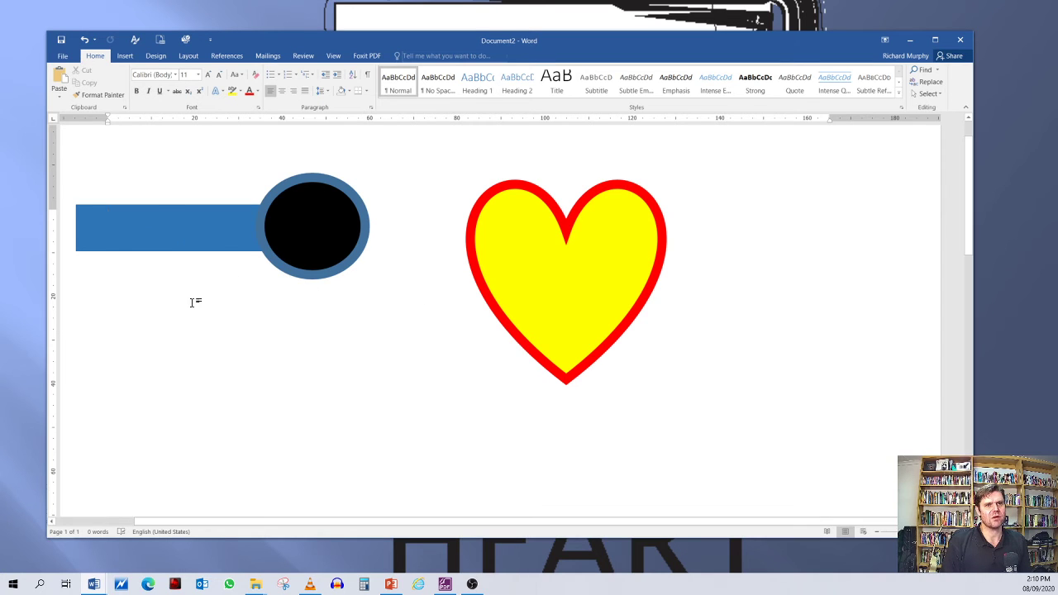
Step: Apply the light gold gradient shape style from the fourth row of the theme styles to the heart
click(538, 302)
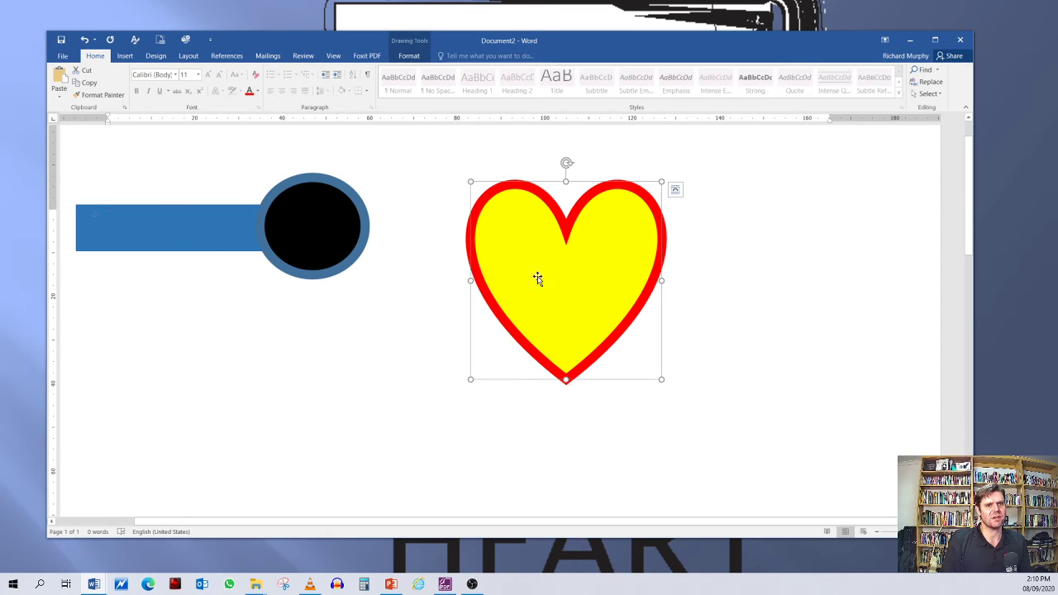
click(409, 56)
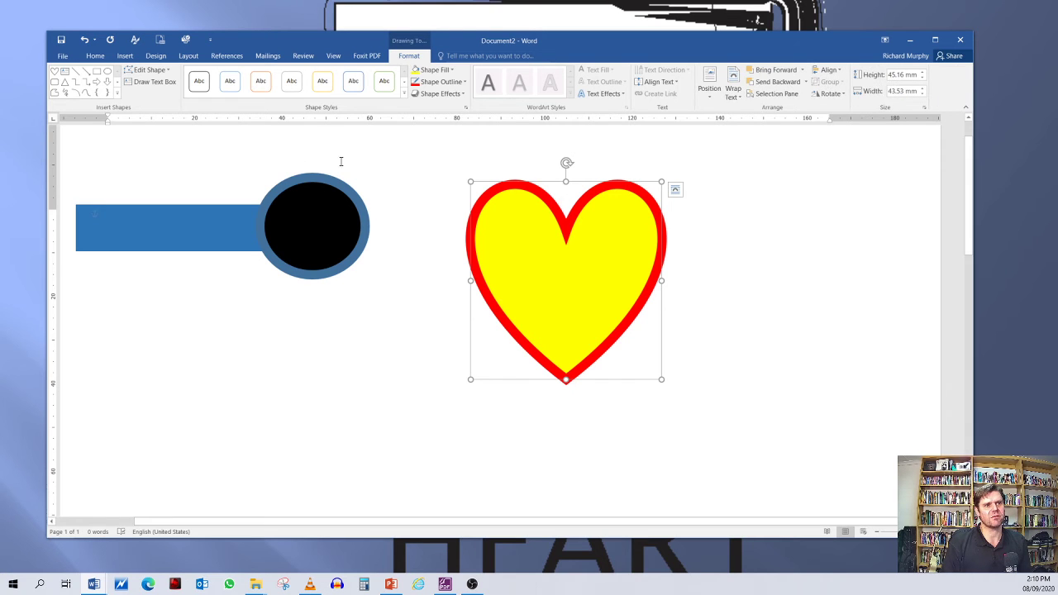
click(404, 95)
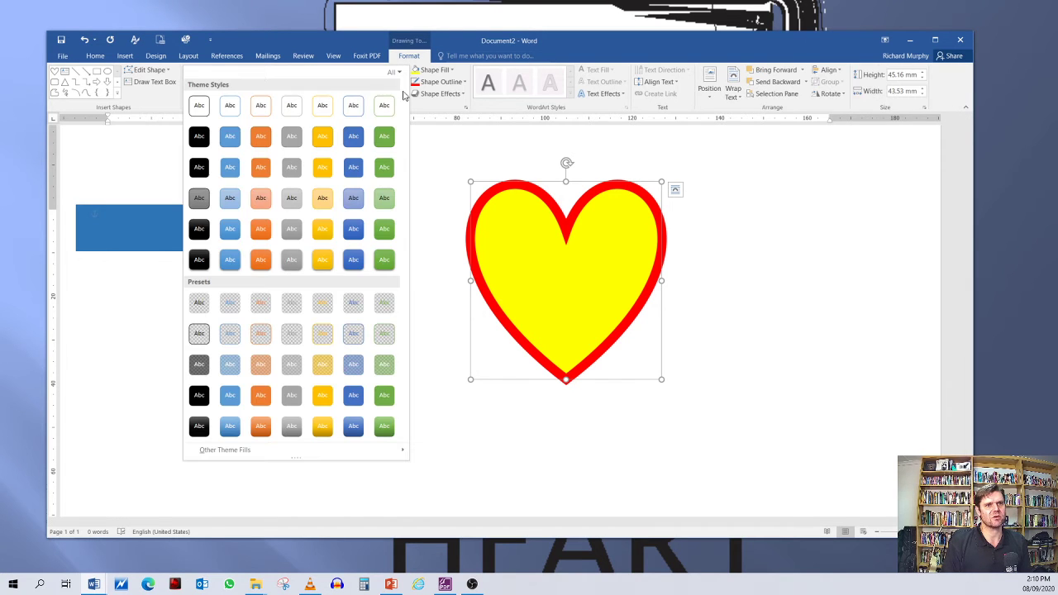
click(321, 201)
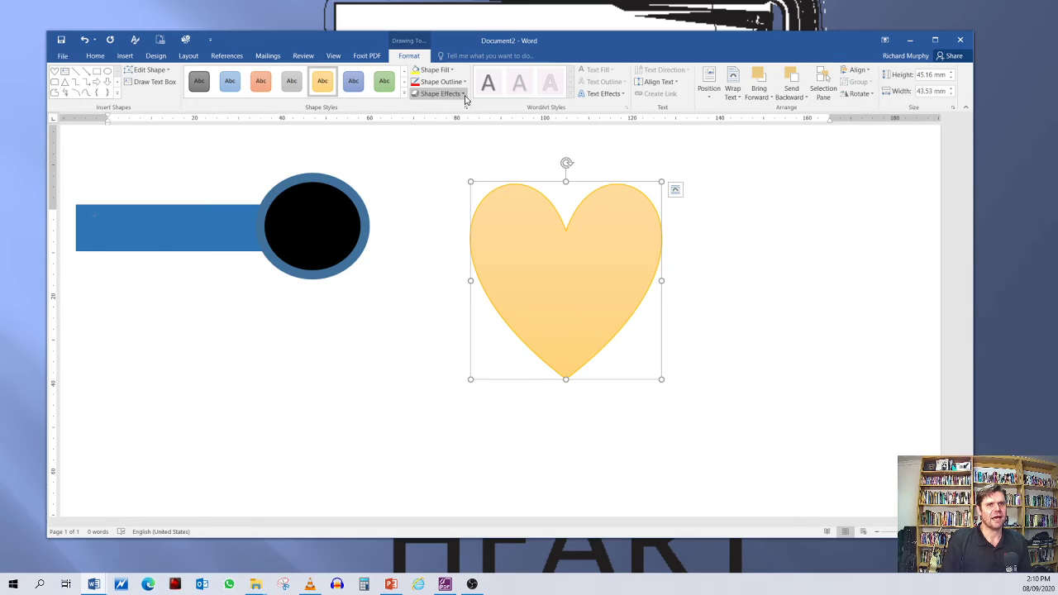
Step: Add the widest orange glow variation to the heart
click(464, 94)
mouse_move(461, 196)
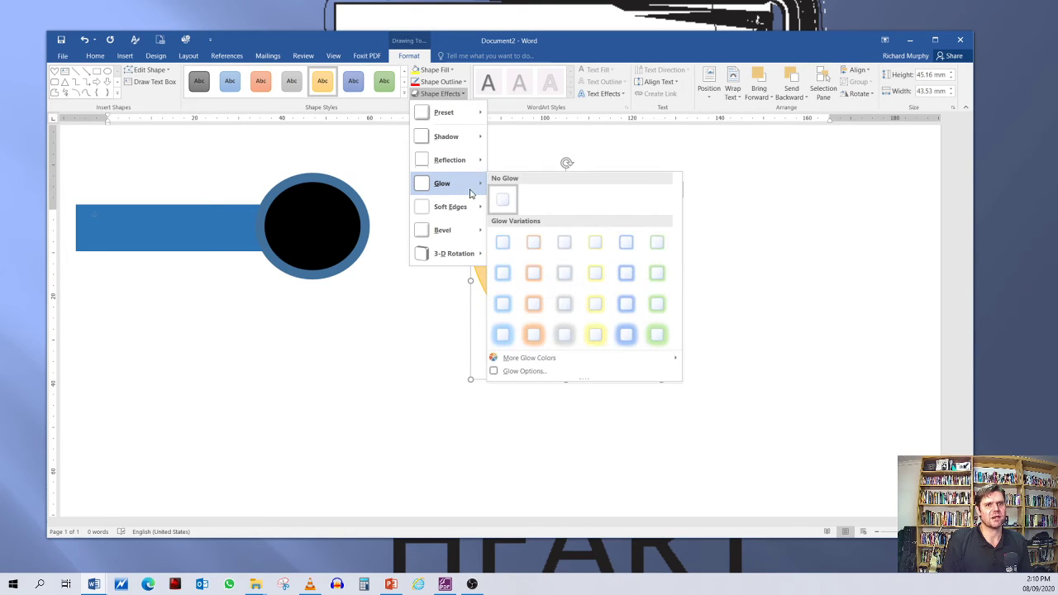
click(535, 334)
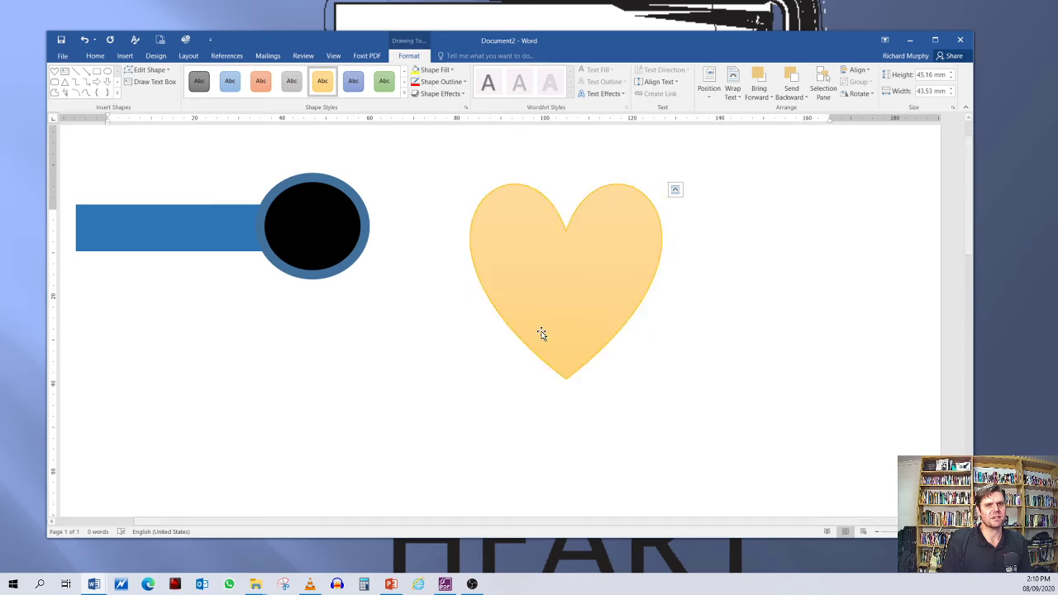
click(366, 142)
click(538, 262)
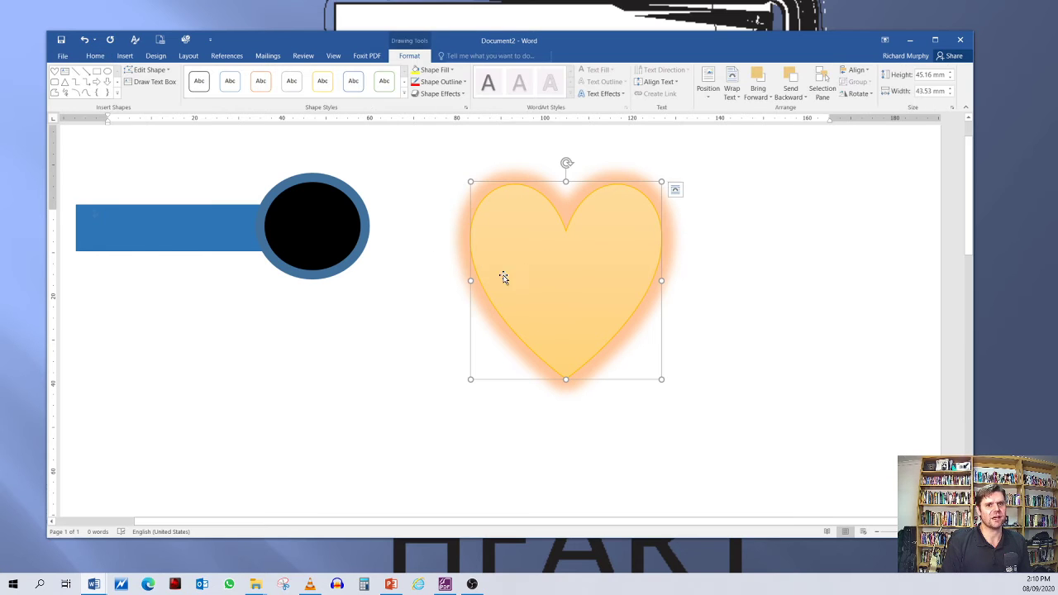